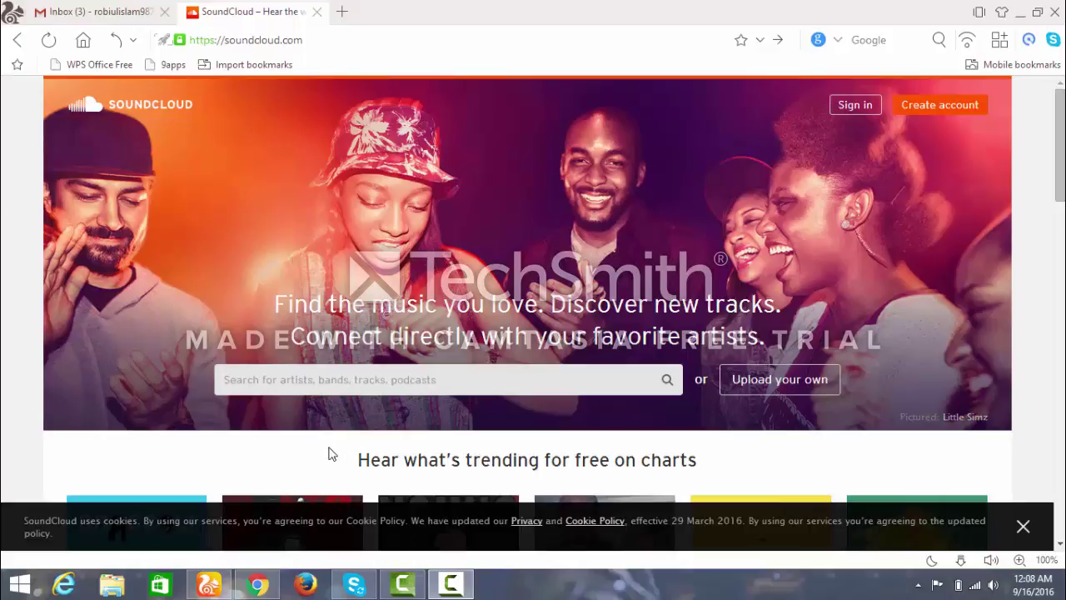
Step: Start creating a new account from the SoundCloud home page
click(341, 12)
click(469, 12)
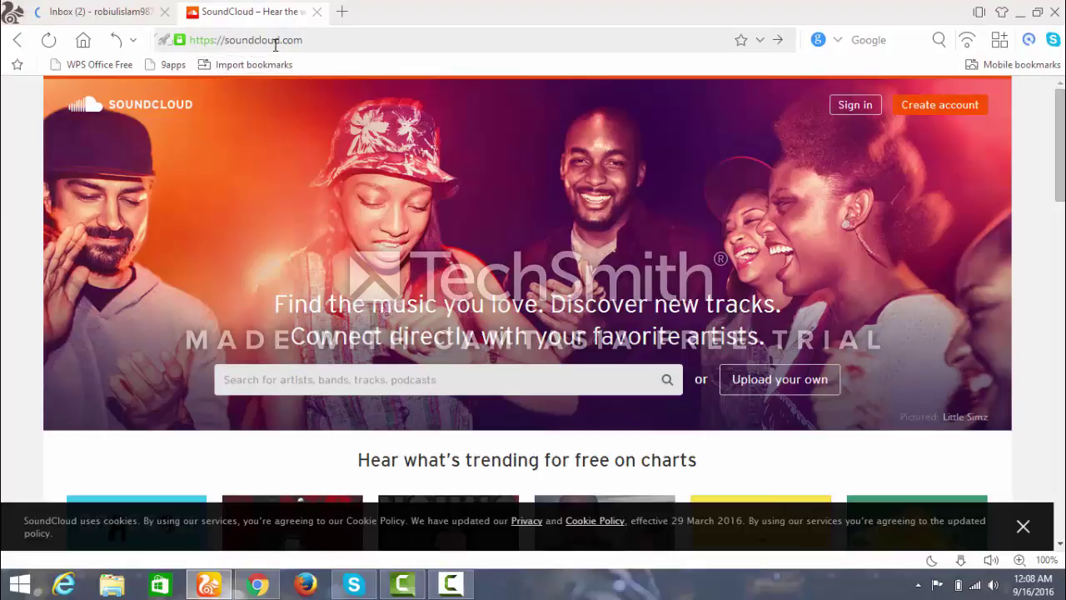
scroll(542, 422, down, 3)
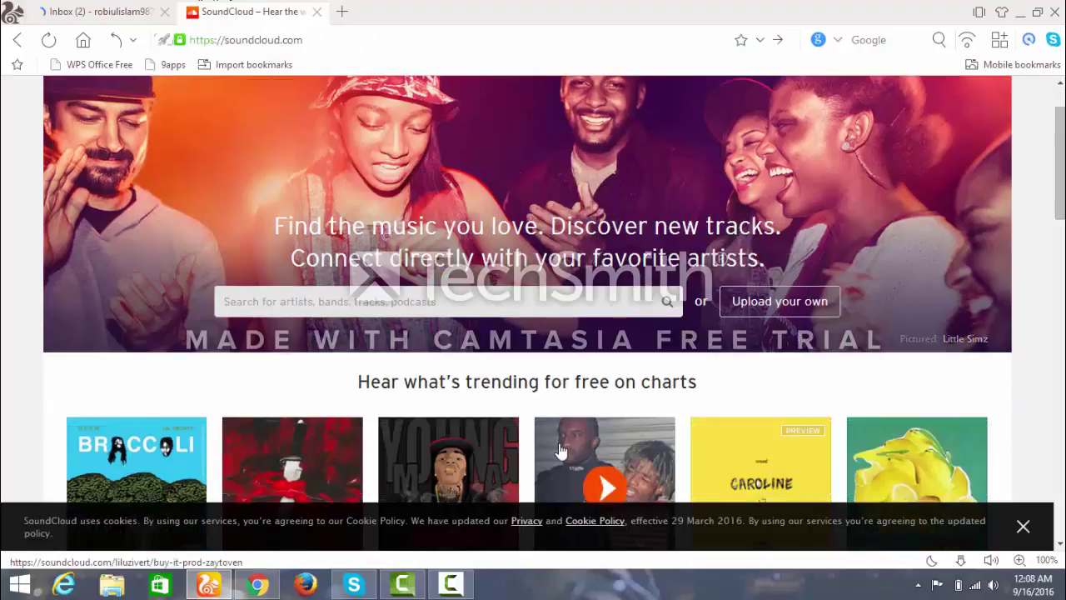
scroll(548, 473, down, 15)
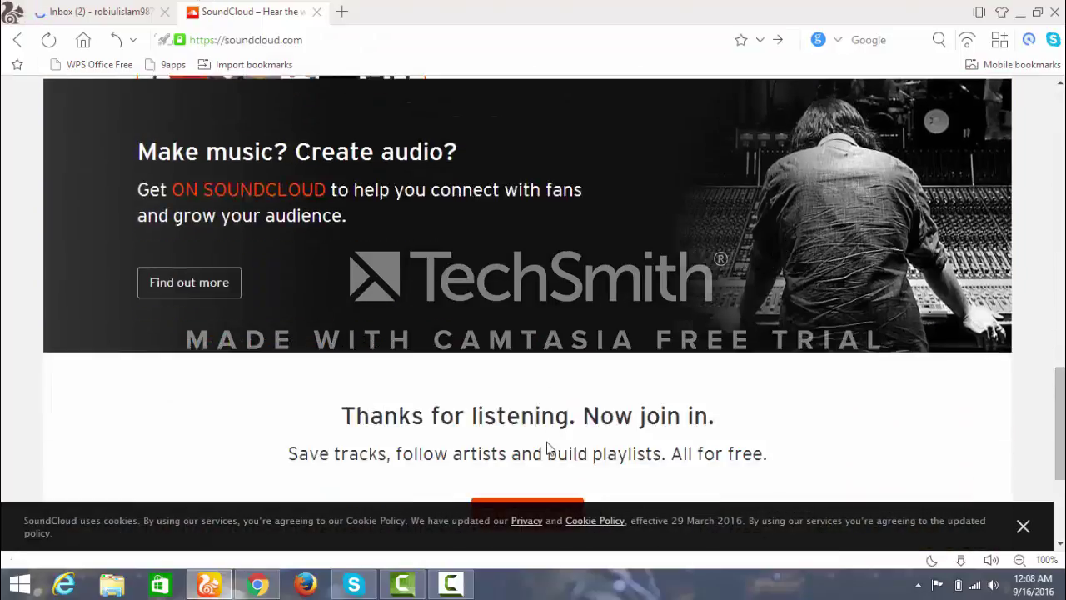
scroll(545, 446, up, 8)
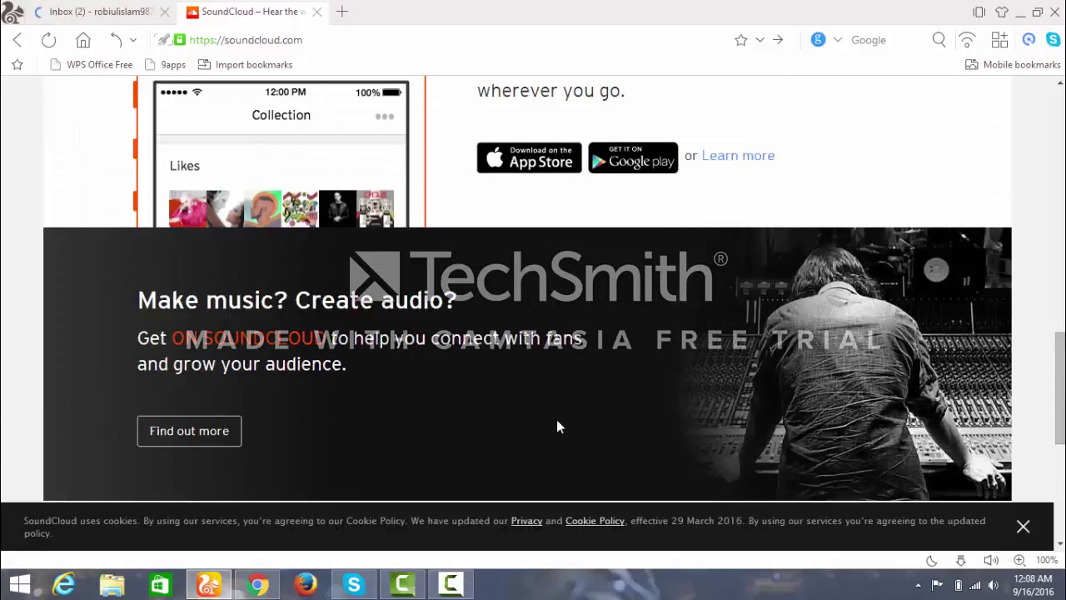
scroll(515, 418, up, 7)
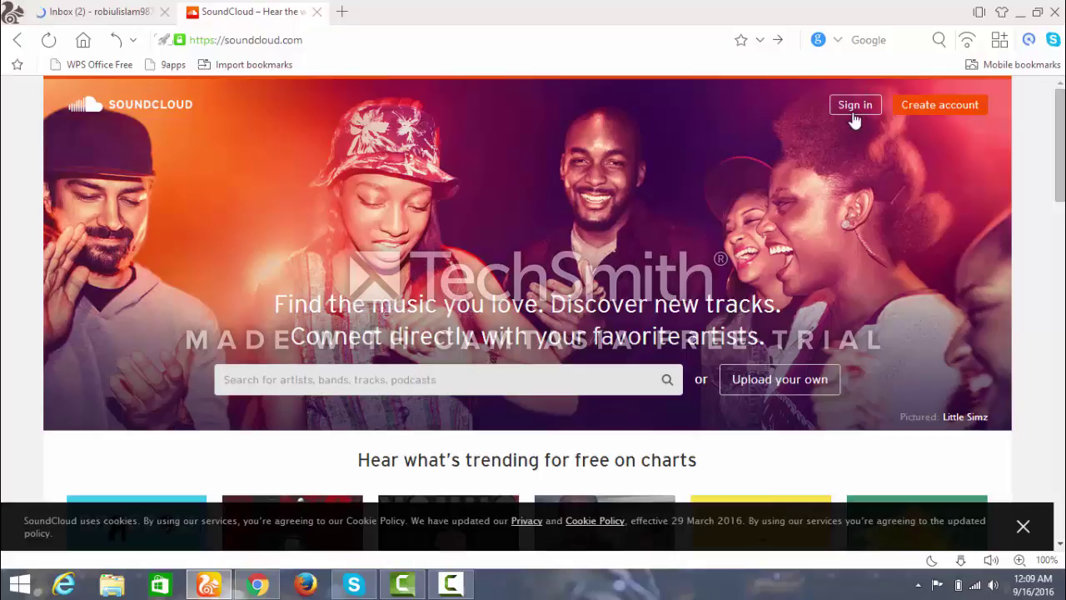
click(920, 107)
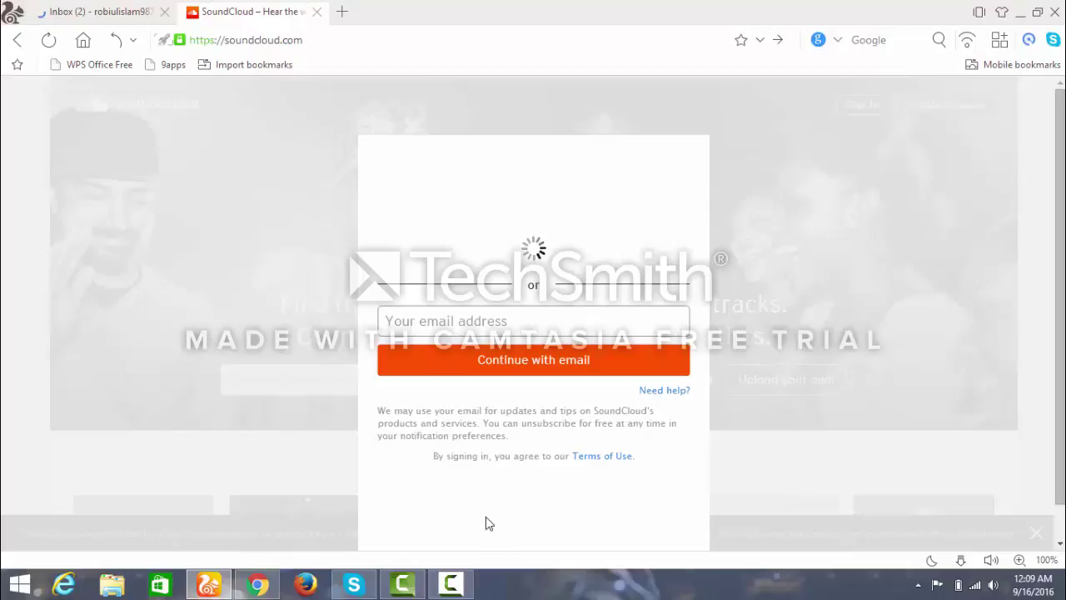
click(450, 584)
click(991, 531)
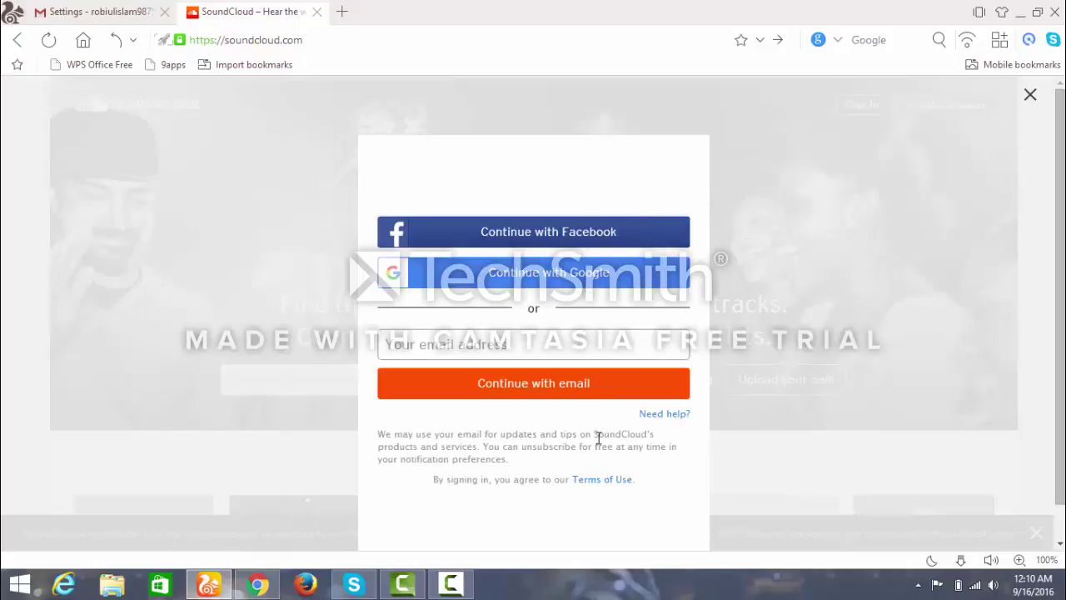
click(451, 583)
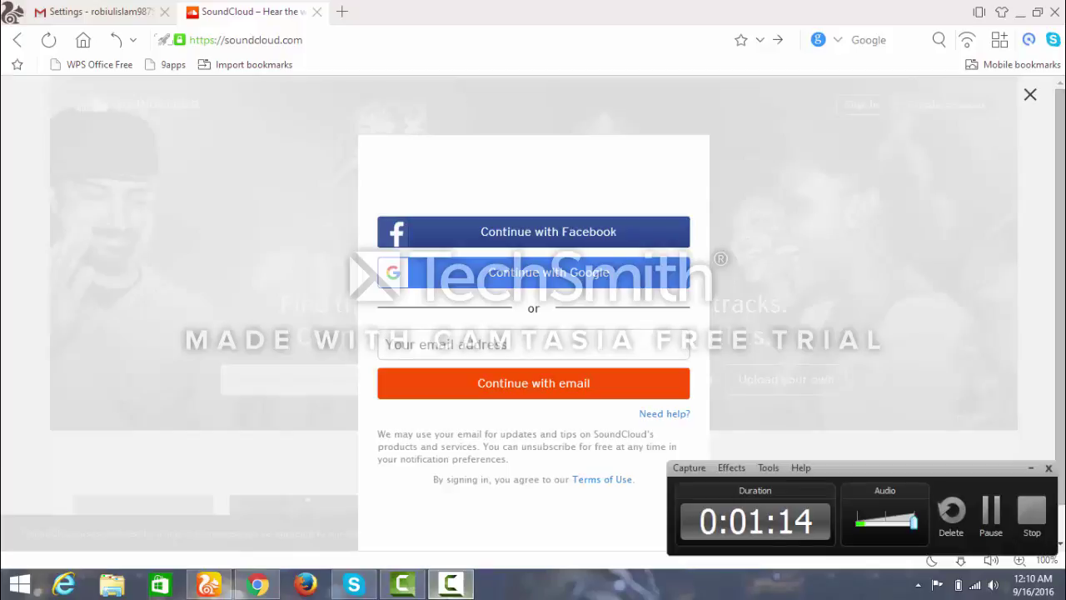
click(450, 584)
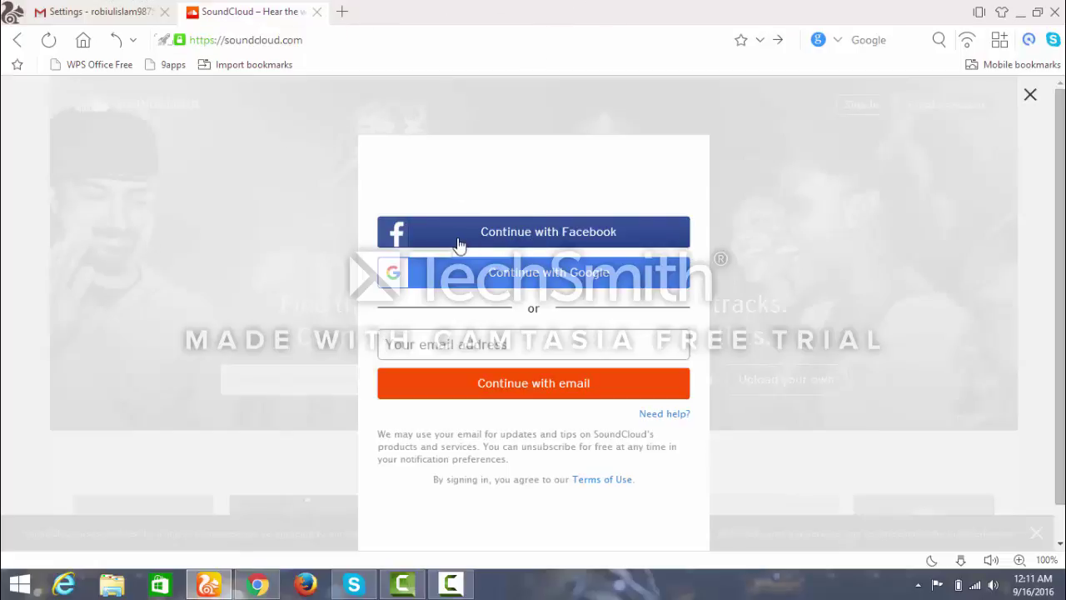
Step: Switch from the SoundCloud sign-up form to the open Gmail page
click(347, 13)
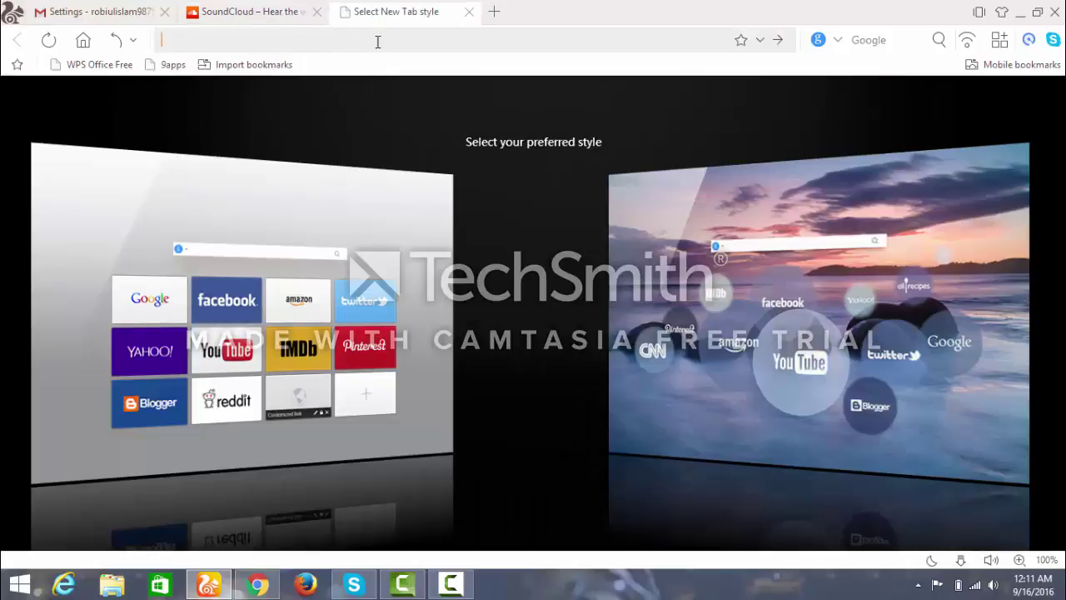
click(290, 13)
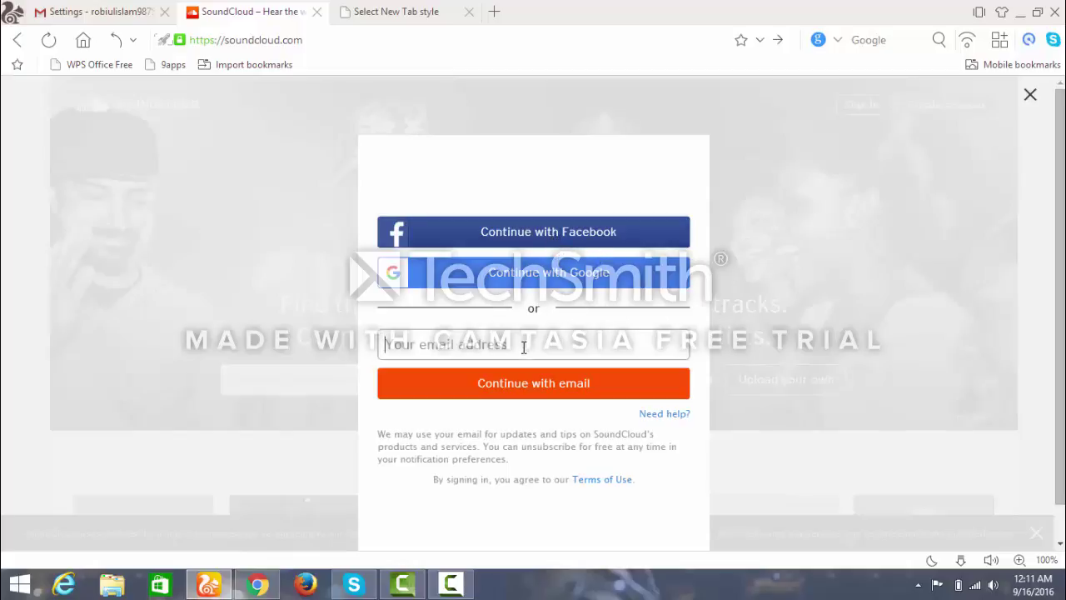
click(125, 10)
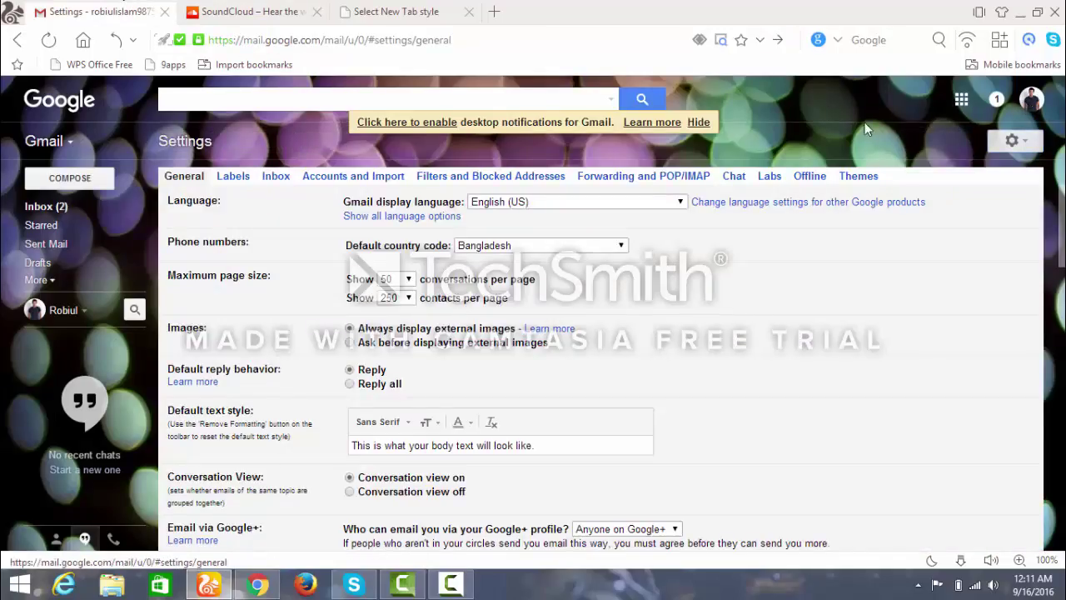
click(1030, 103)
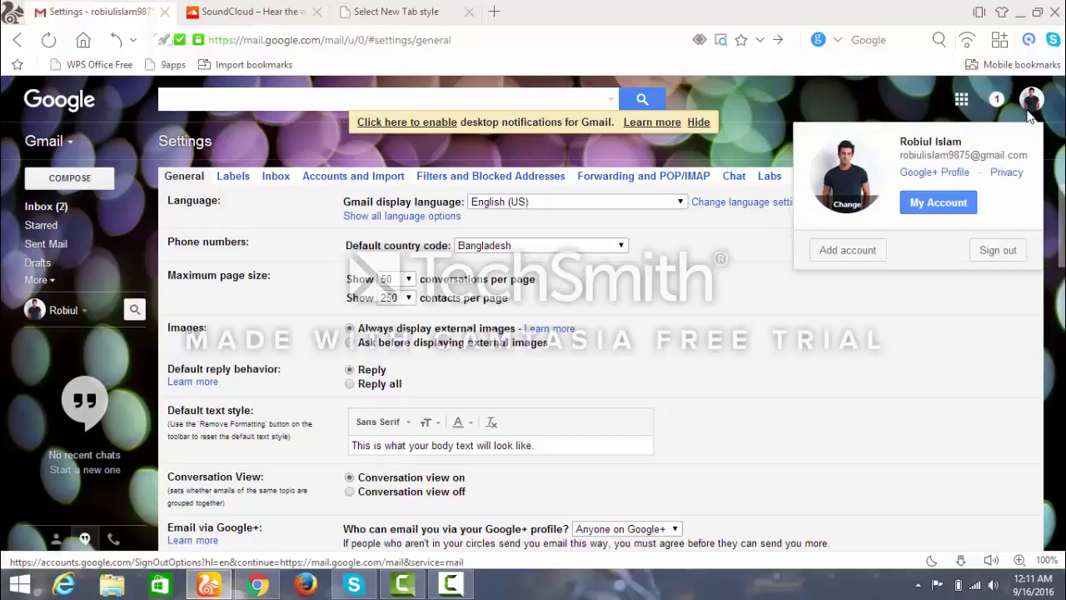
triple_click(947, 150)
key(Escape)
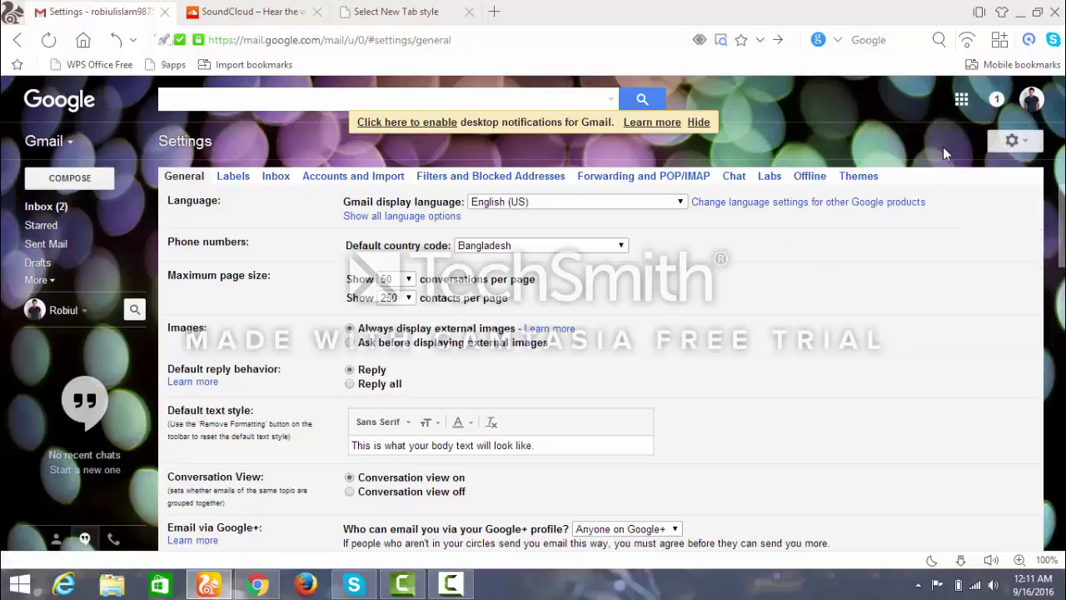
key(ctrl+d)
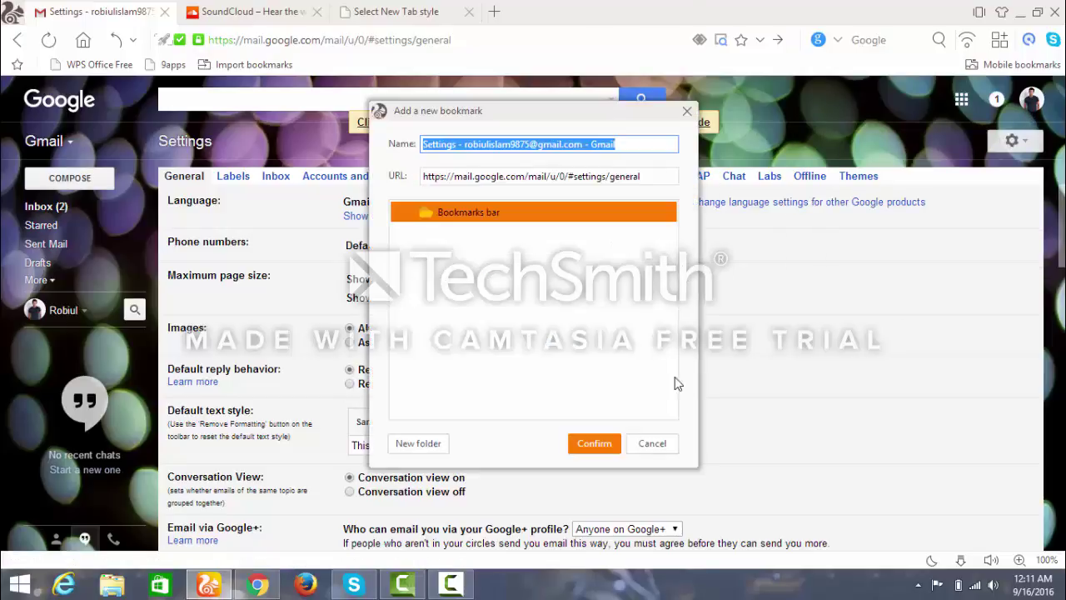
click(665, 442)
Step: Copy the e-mail address from the Google account details in Gmail
click(1031, 101)
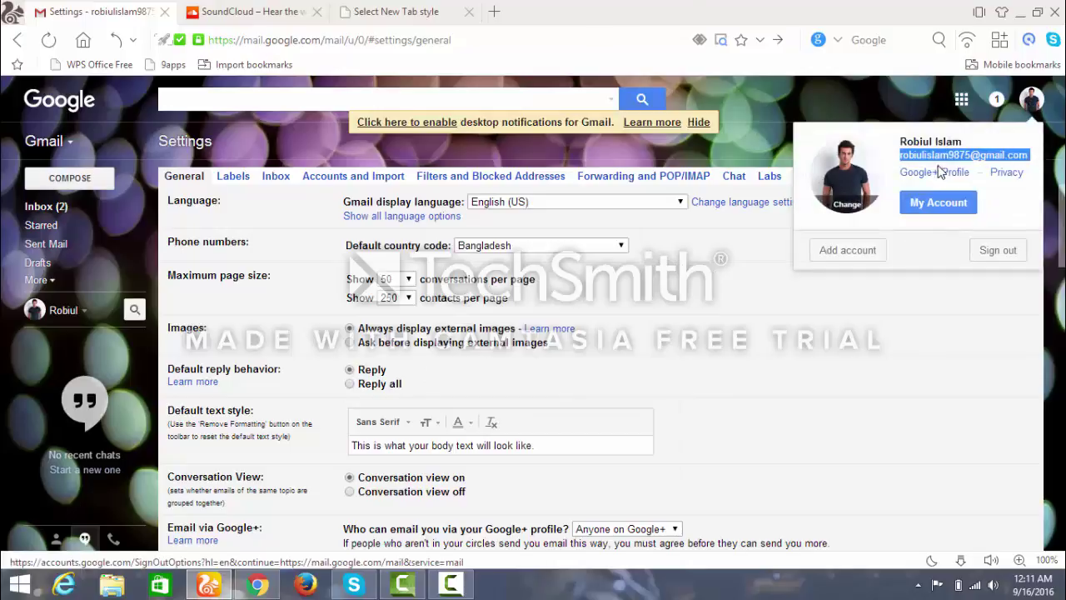
triple_click(946, 156)
key(ctrl+c)
Step: Paste the copied e-mail address into the SoundCloud sign-up form and continue with email
click(248, 11)
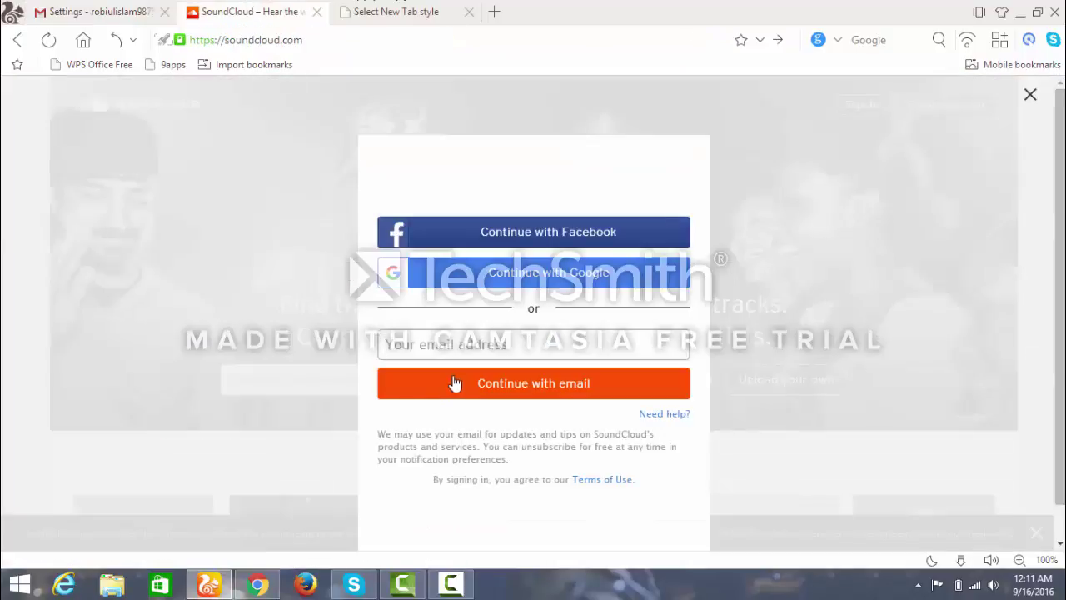
click(415, 346)
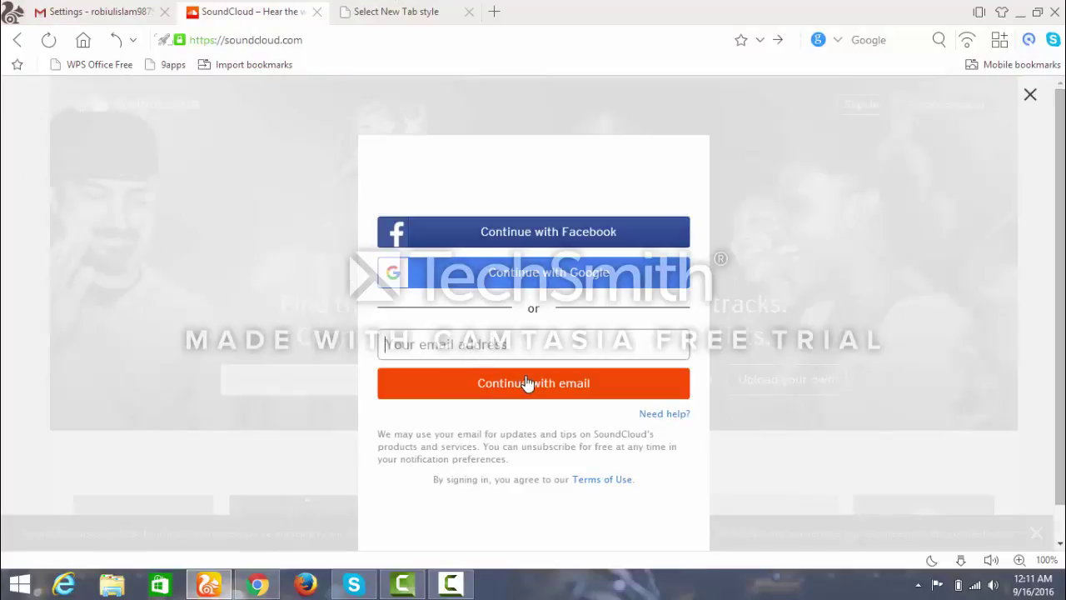
key(ctrl+v)
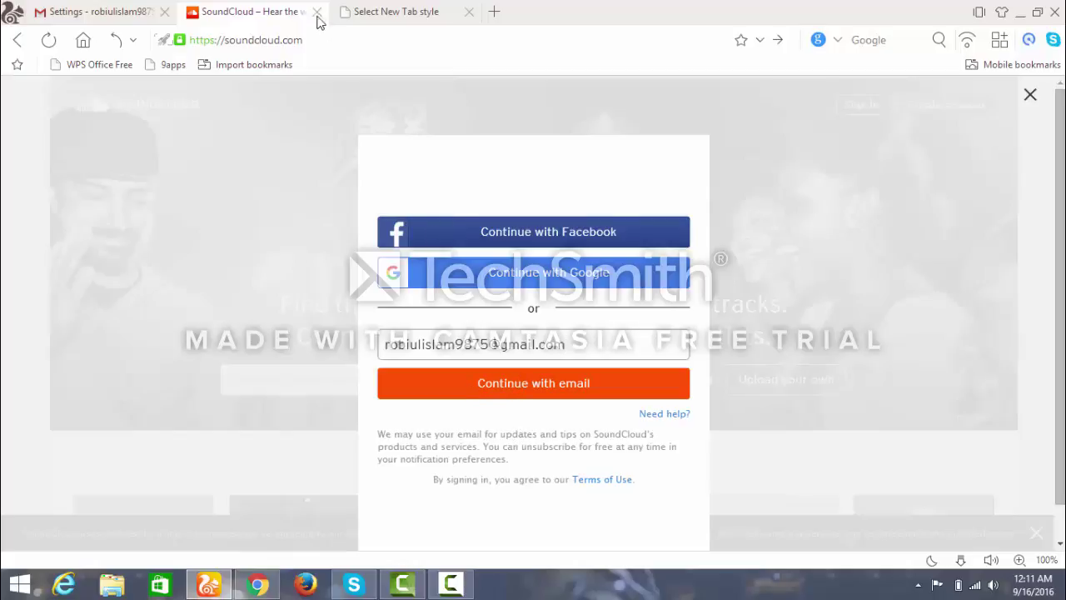
click(141, 10)
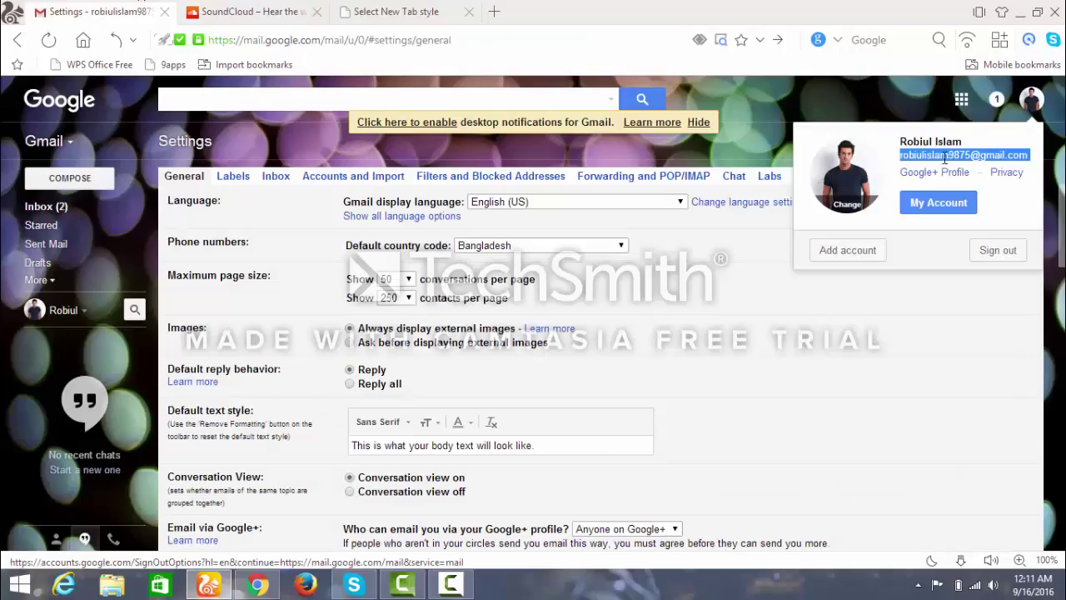
click(246, 10)
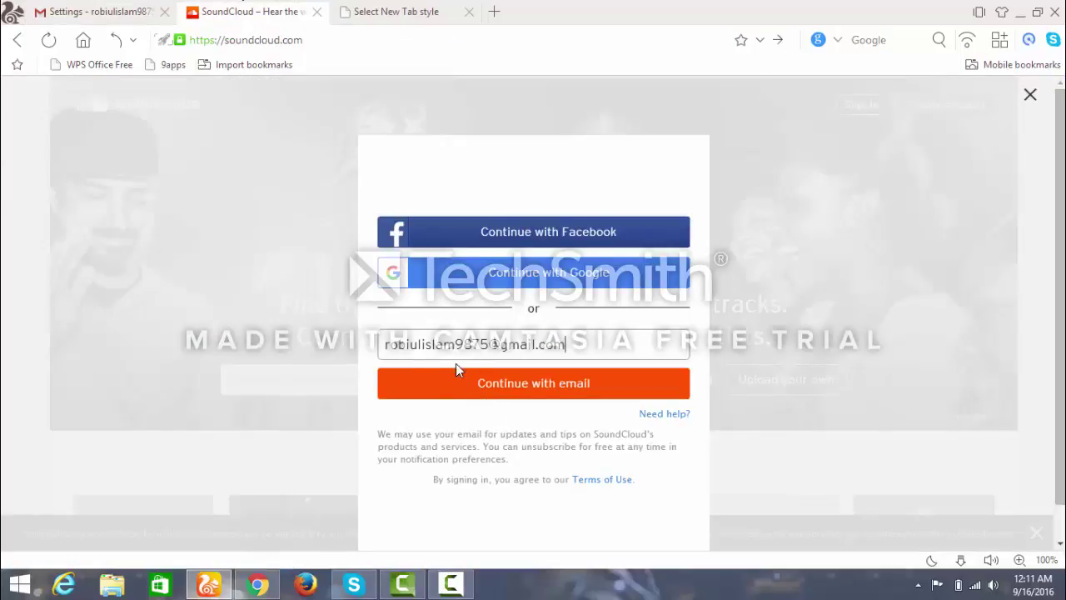
click(548, 390)
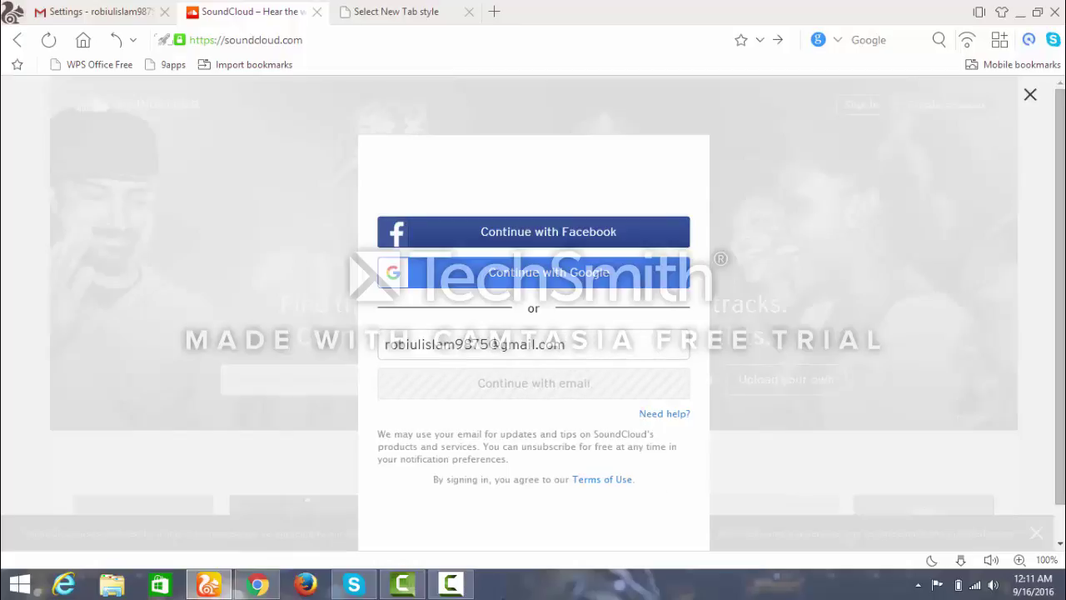
Step: Enter the new account's password and set the age to 17 in the account creation form
mouse_move(452, 587)
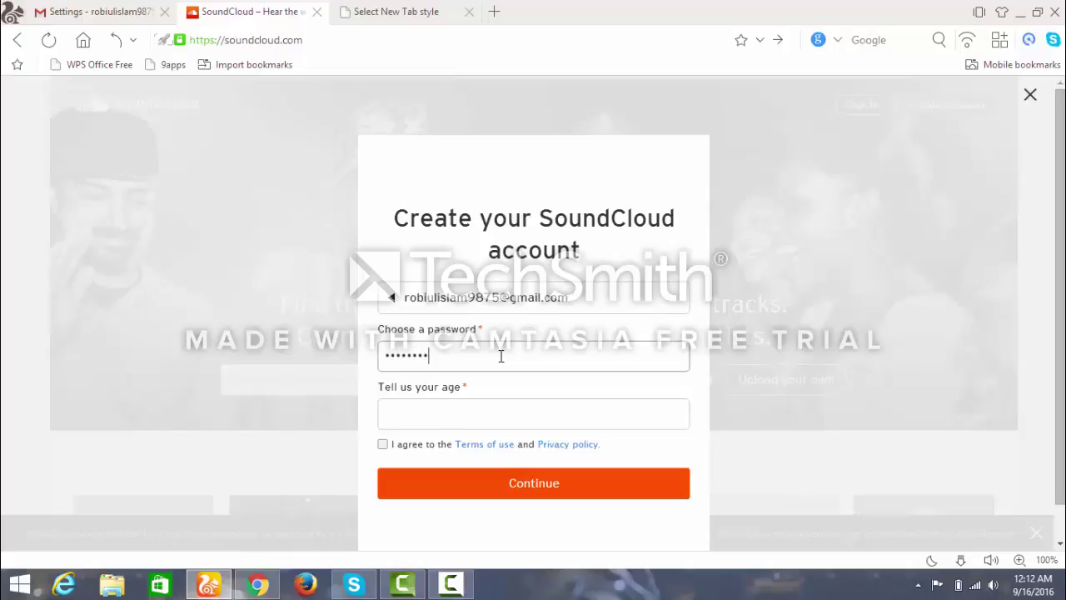
click(445, 405)
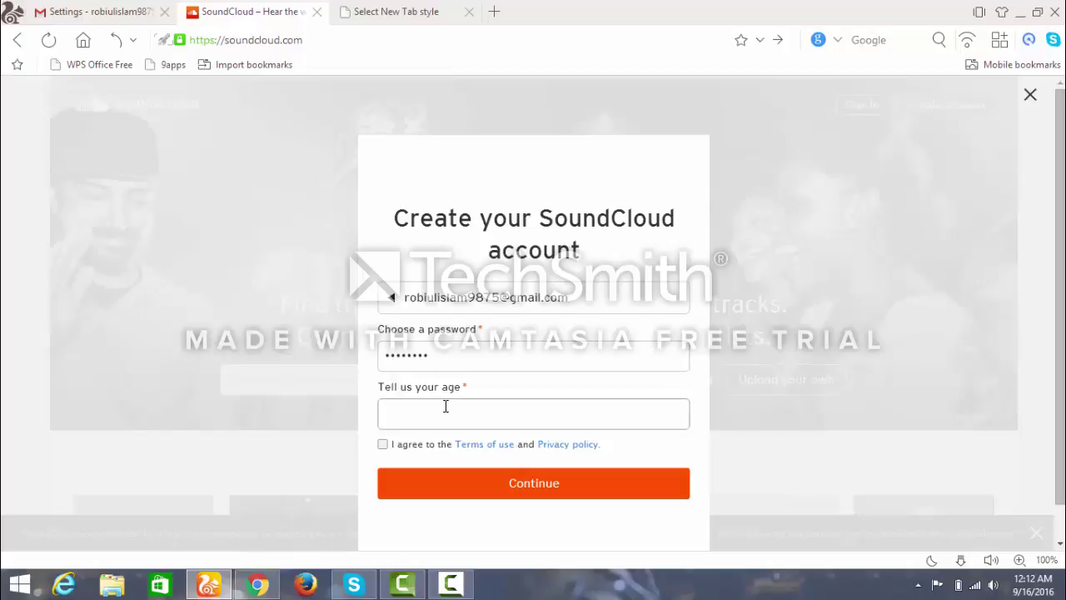
double_click(464, 356)
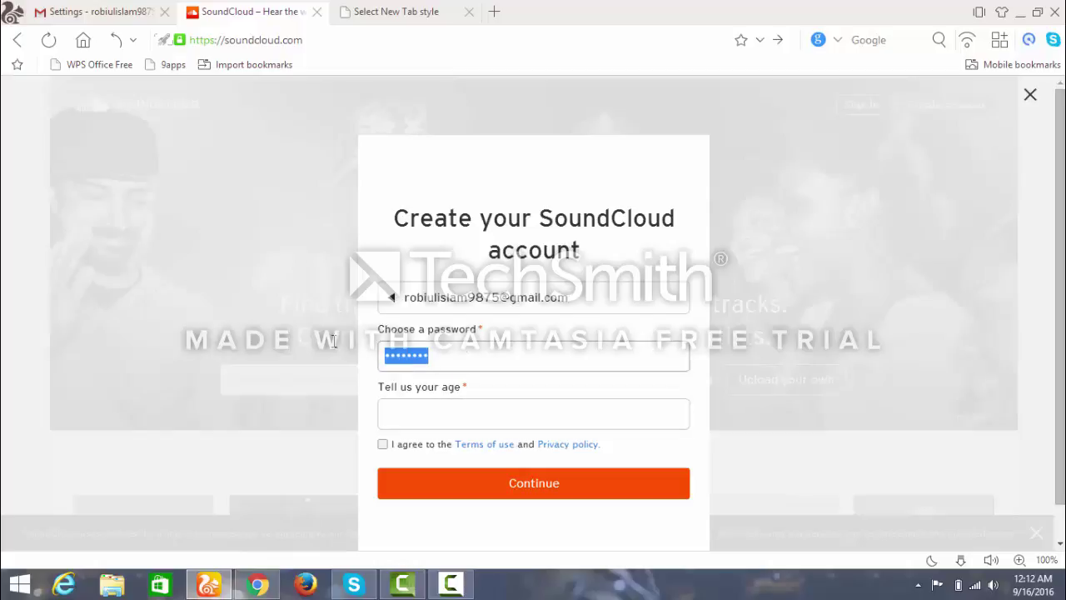
click(448, 369)
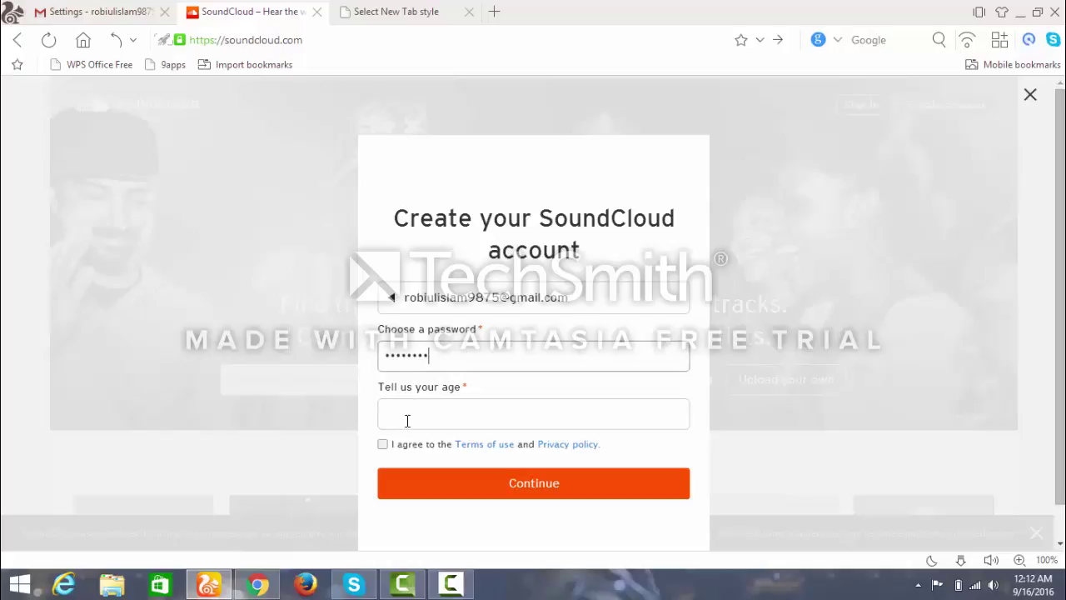
click(461, 410)
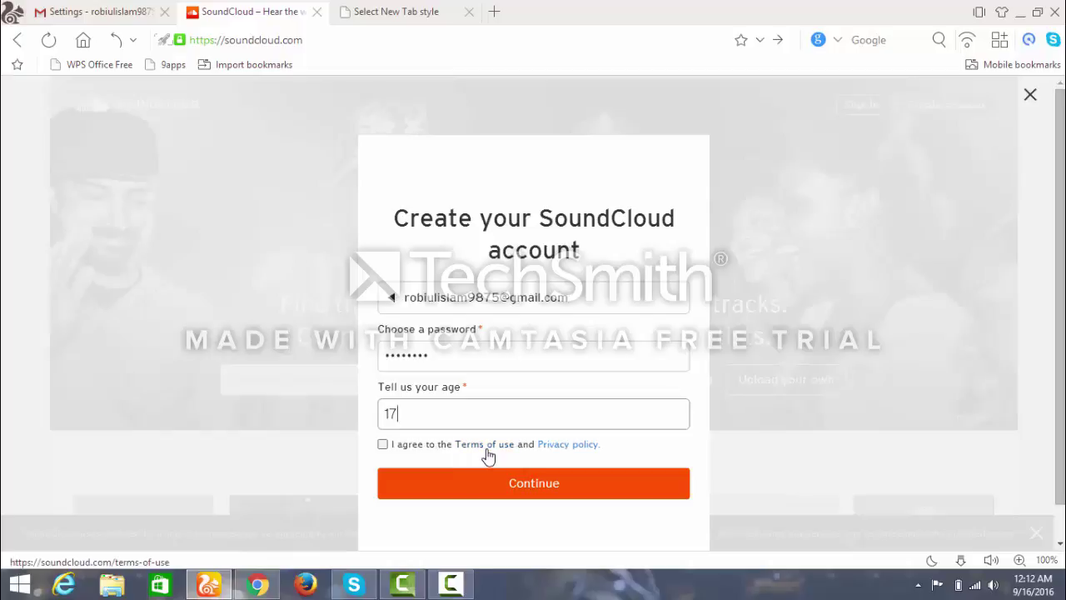
Step: Agree to the Terms of use and Privacy policy, and continue with the registration
click(383, 445)
click(383, 446)
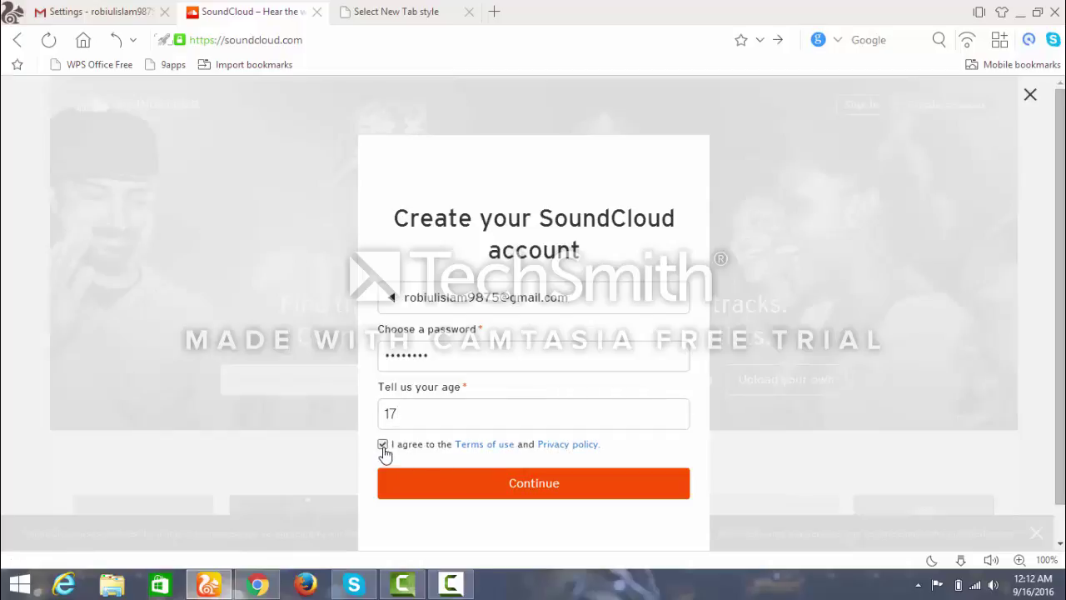
click(383, 448)
click(518, 489)
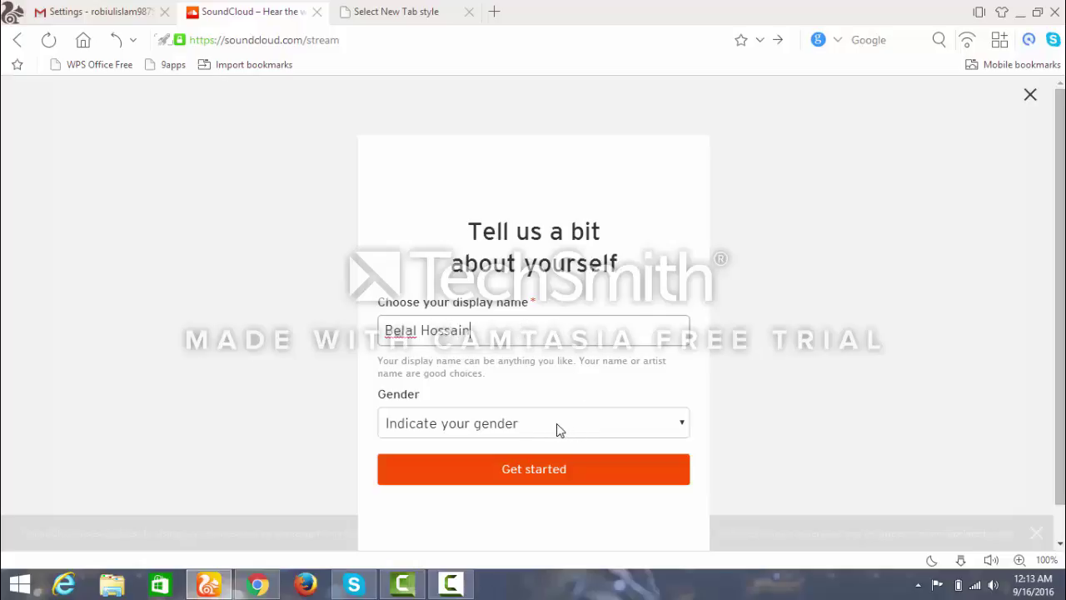
Step: With the display name filled in, set the gender to Male and submit the profile details to get started
click(480, 431)
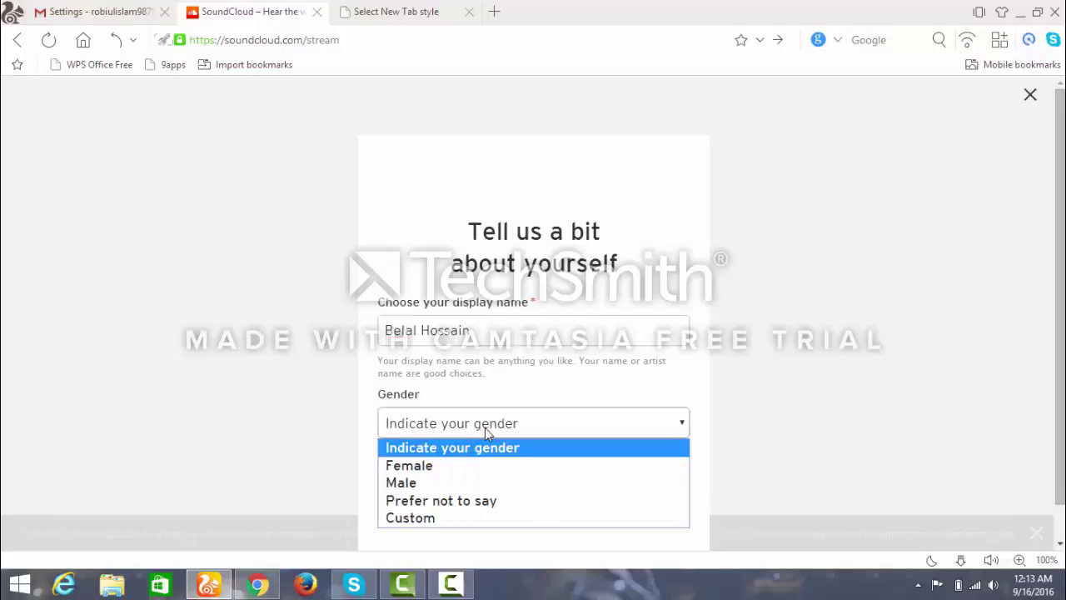
click(419, 483)
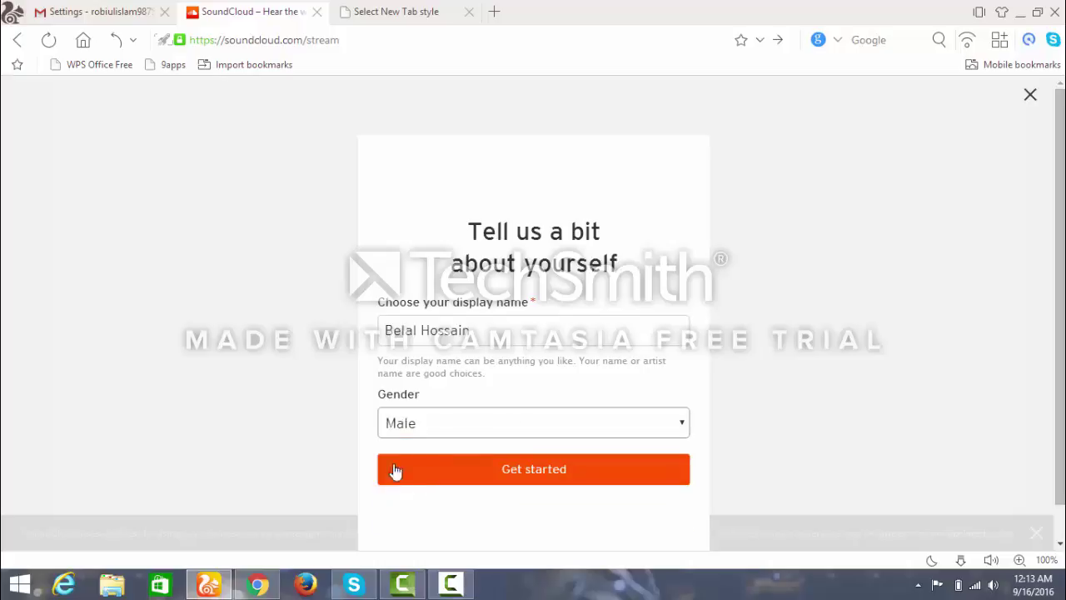
click(547, 474)
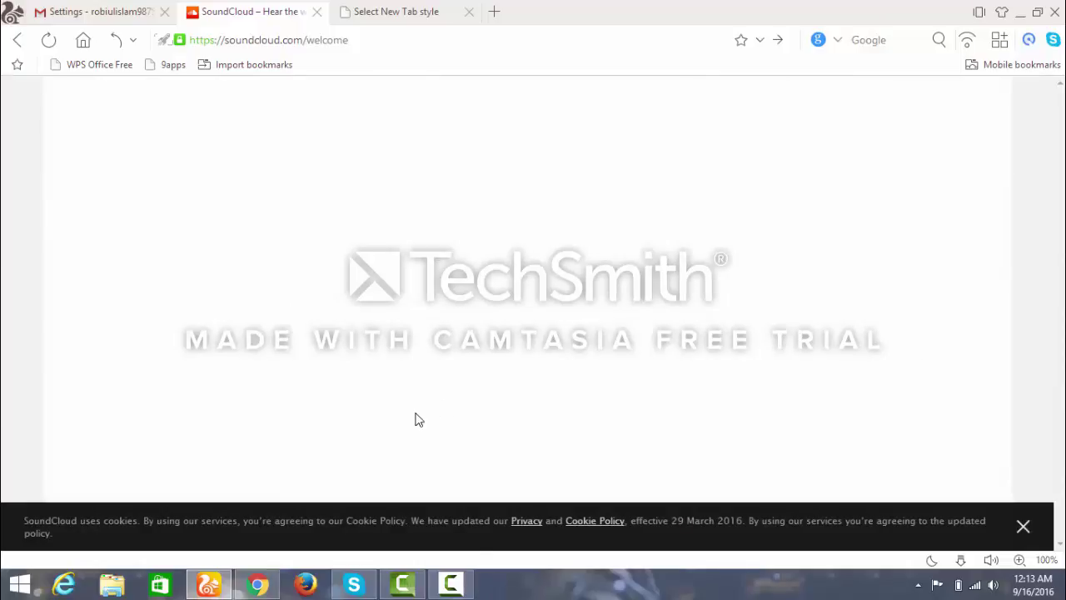
click(444, 591)
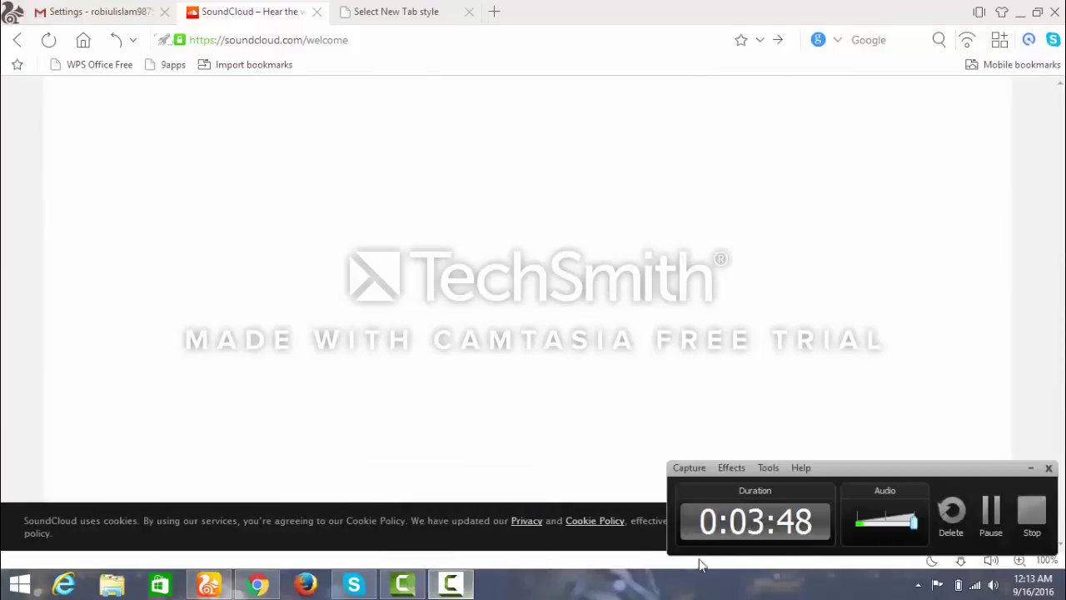
click(996, 520)
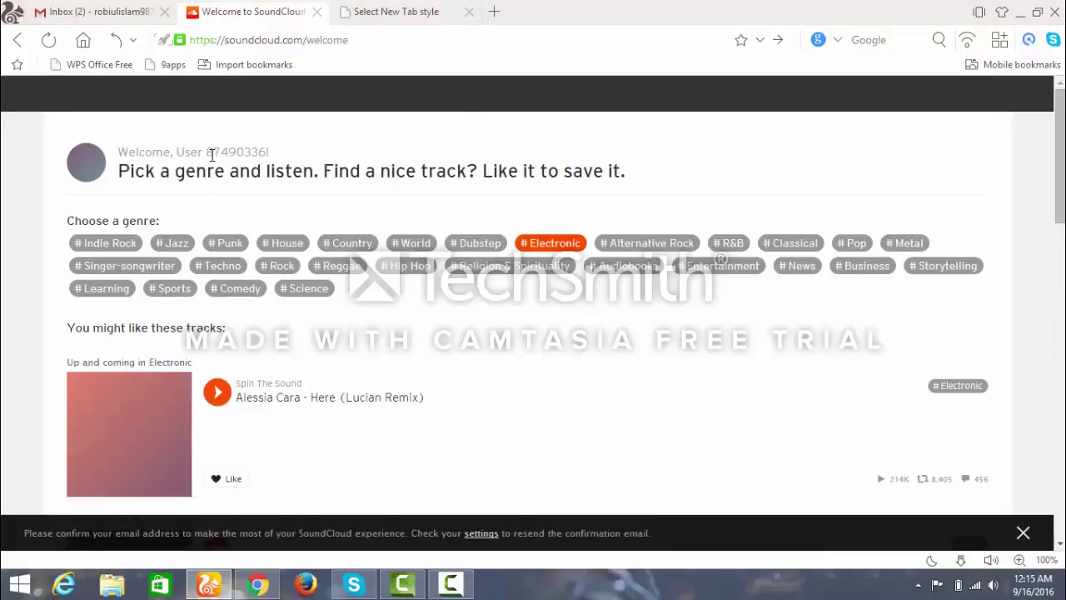
drag(213, 155, 491, 166)
click(491, 166)
scroll(641, 405, down, 5)
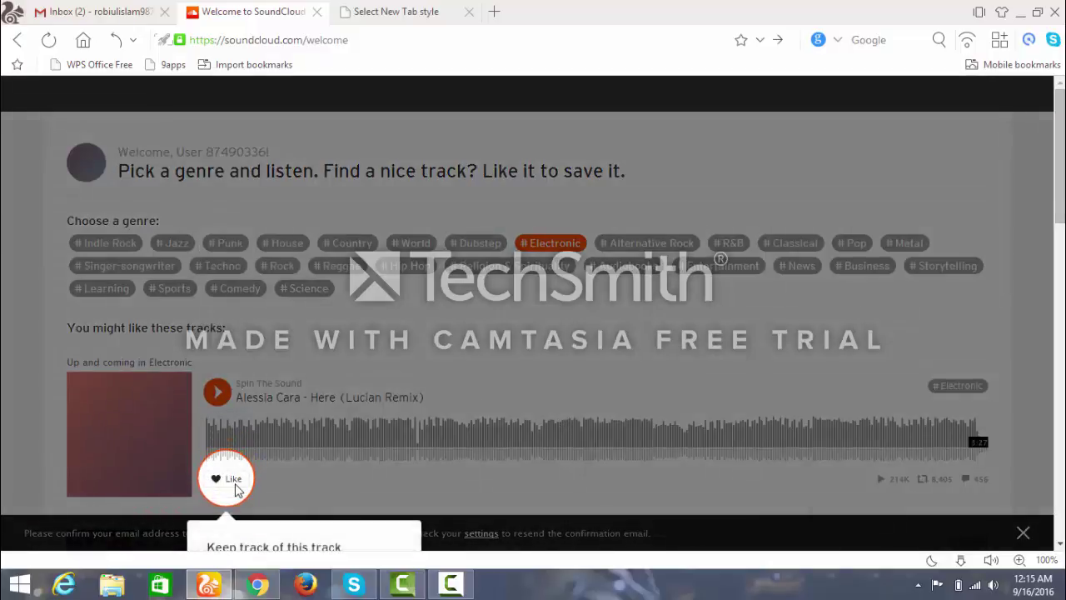
Step: Dismiss the hint about liking a track and open SoundCloud's confirmation message in Gmail's Social category
click(235, 489)
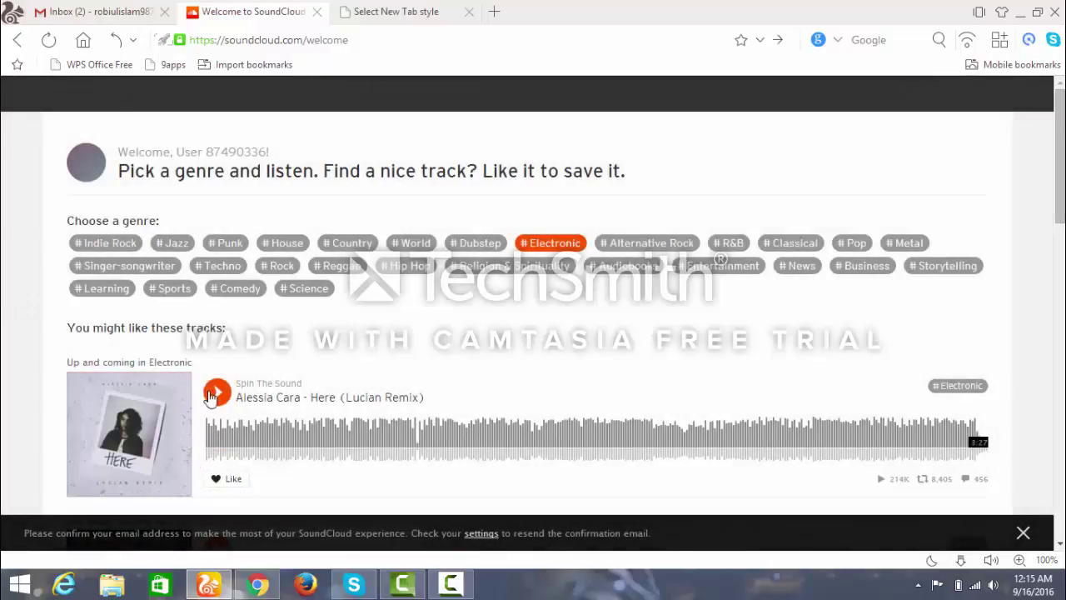
click(108, 10)
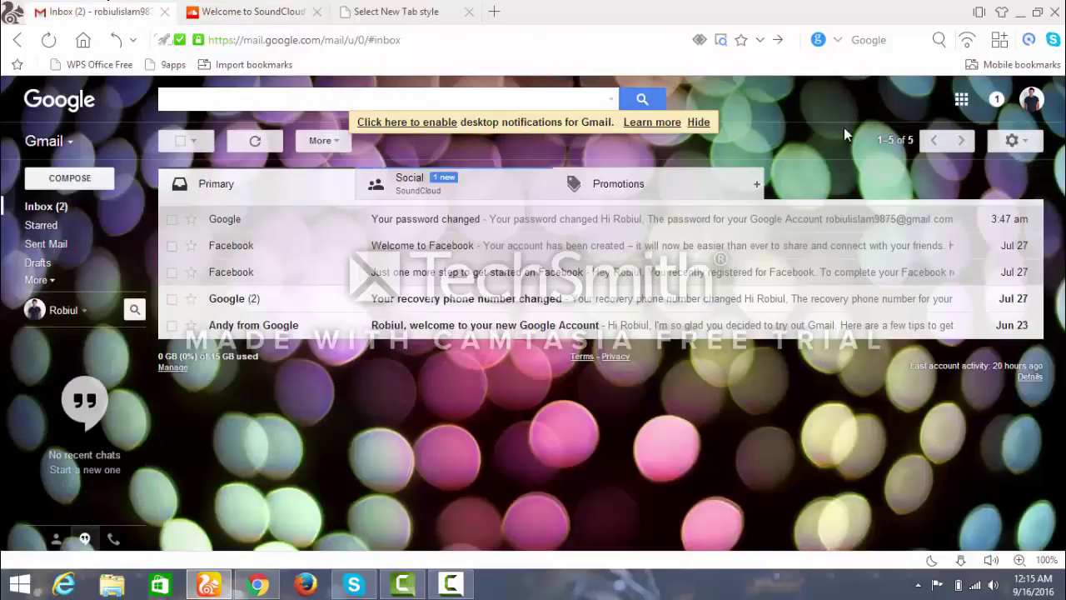
click(1034, 105)
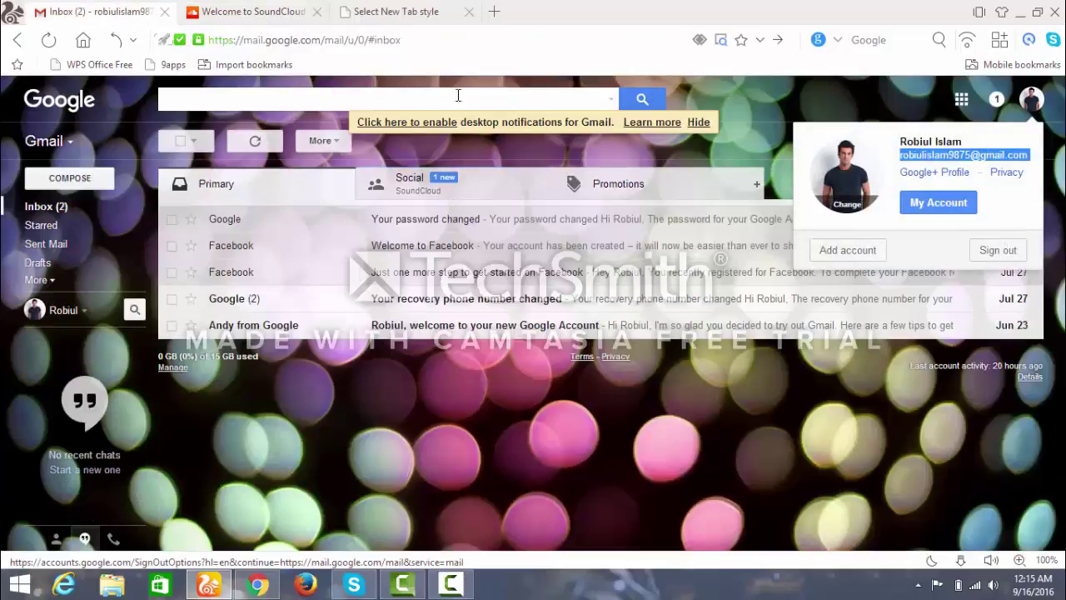
click(250, 11)
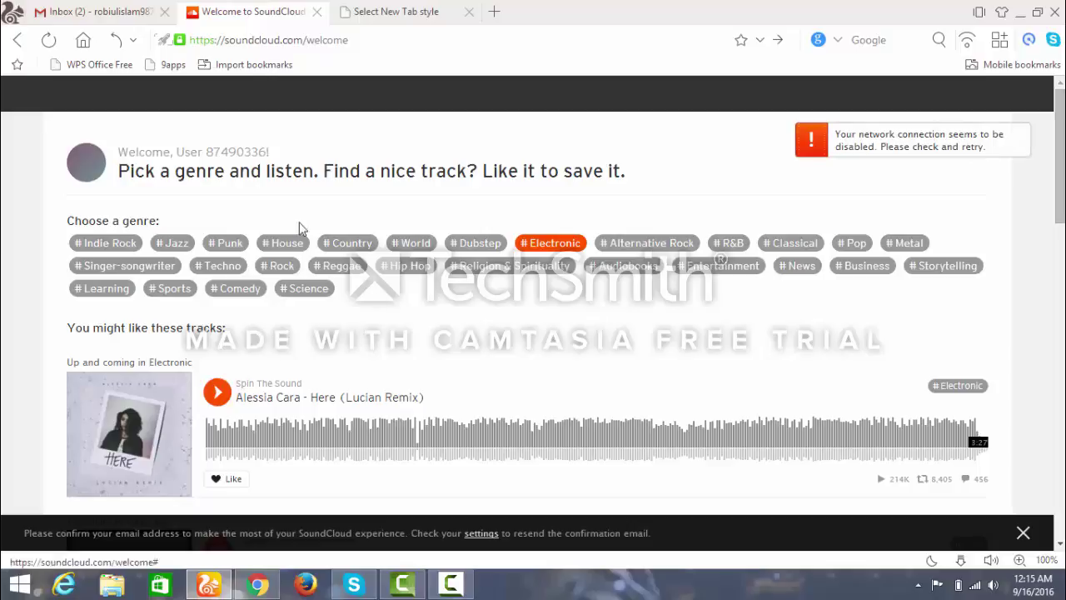
click(102, 20)
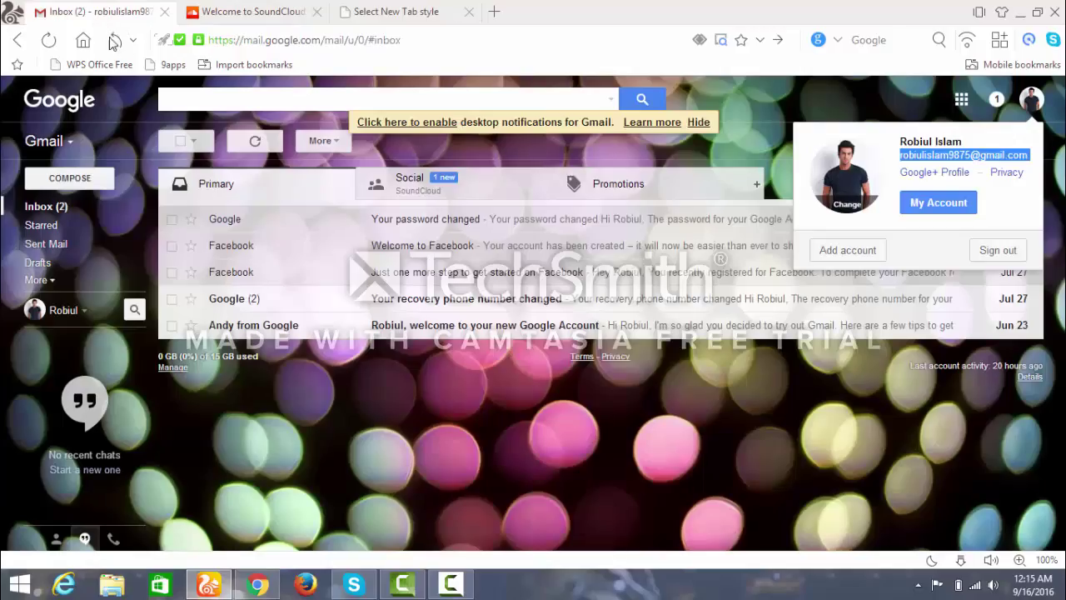
click(423, 198)
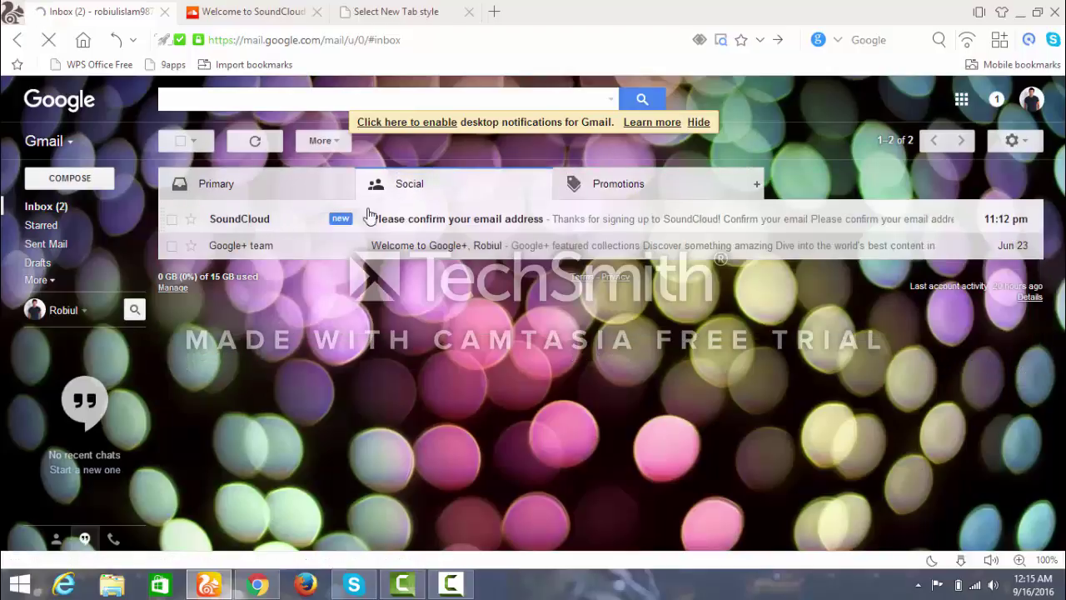
click(448, 223)
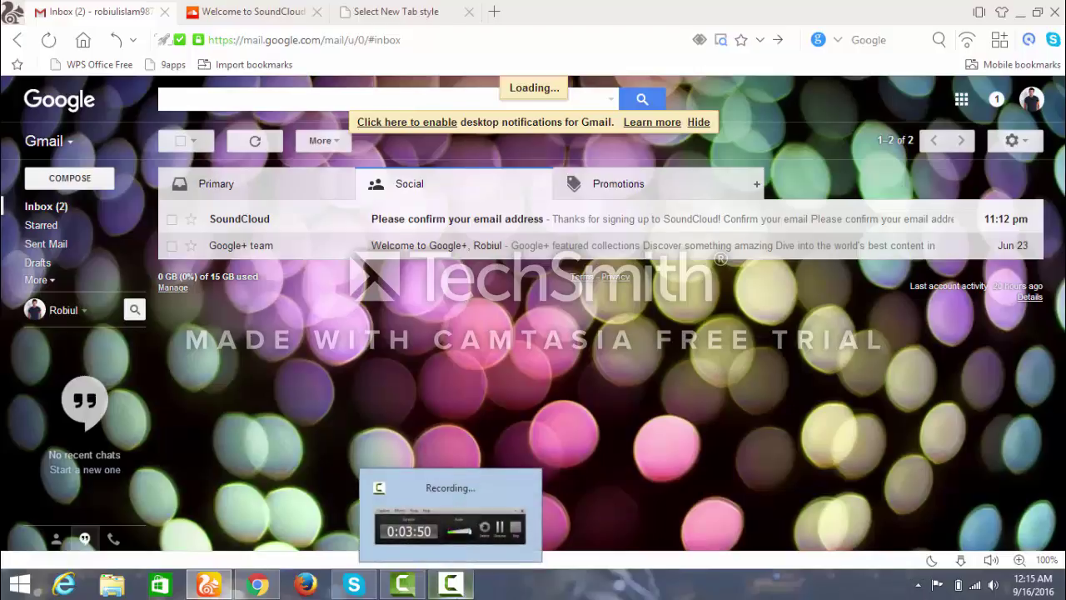
click(450, 583)
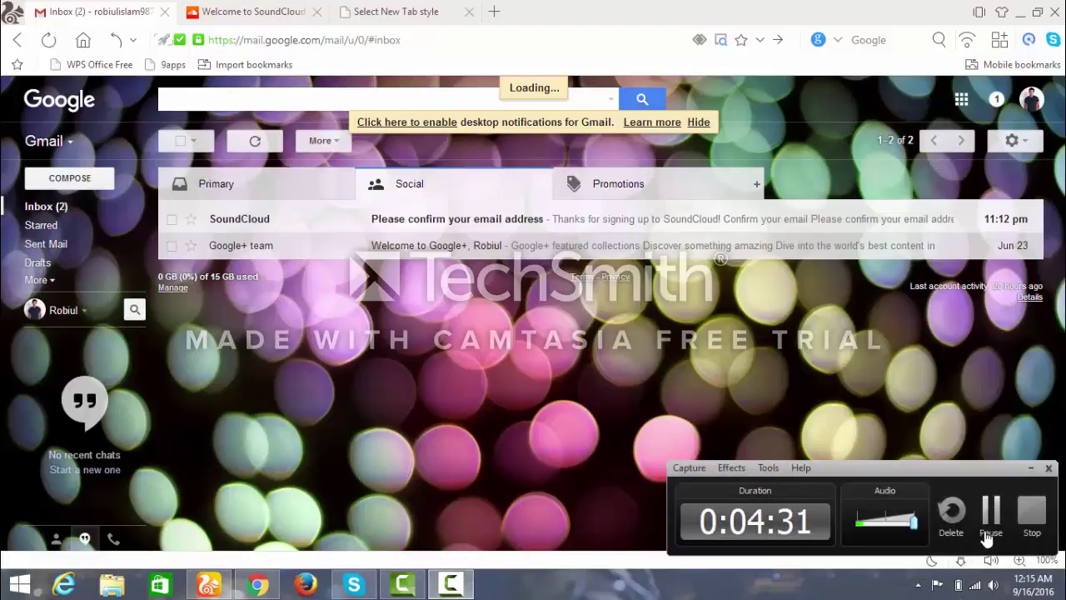
click(990, 512)
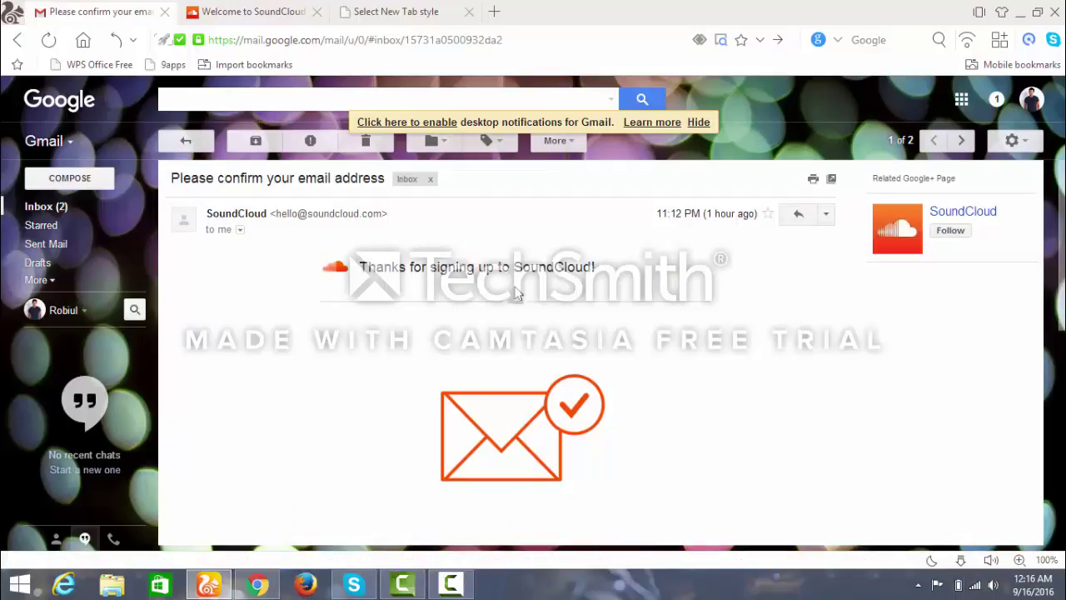
Step: Confirm the account's e-mail address from the SoundCloud message and bring up the page it opens
scroll(515, 293, down, 2)
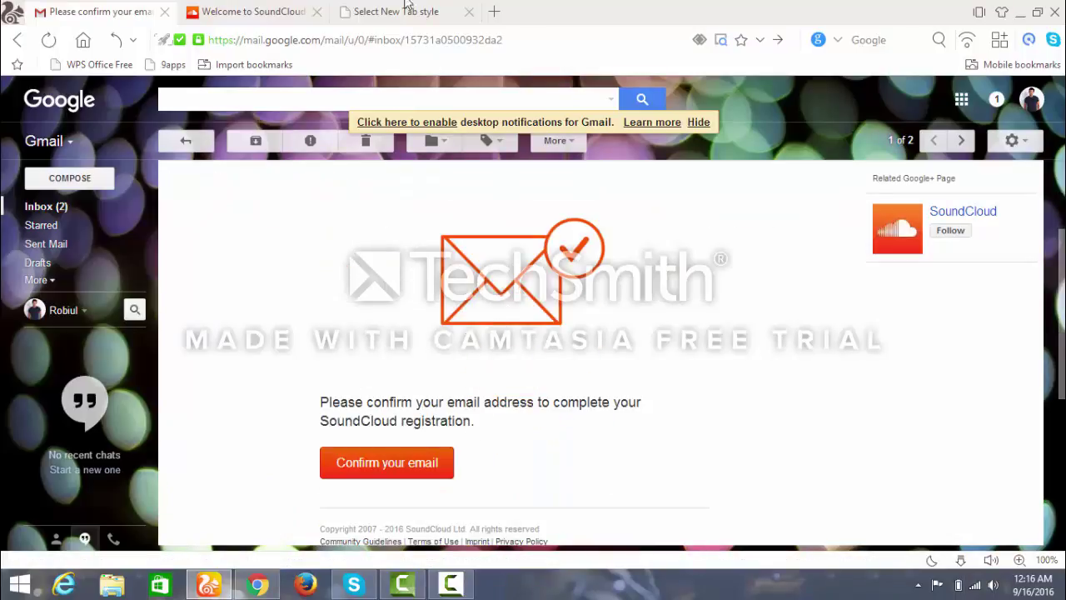
click(405, 475)
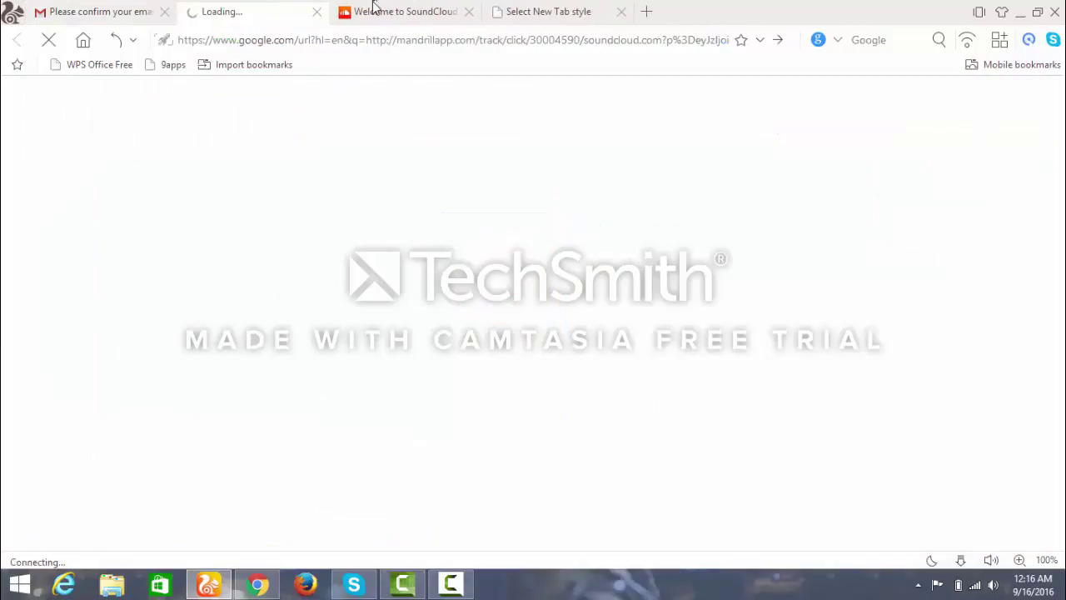
click(395, 14)
click(276, 15)
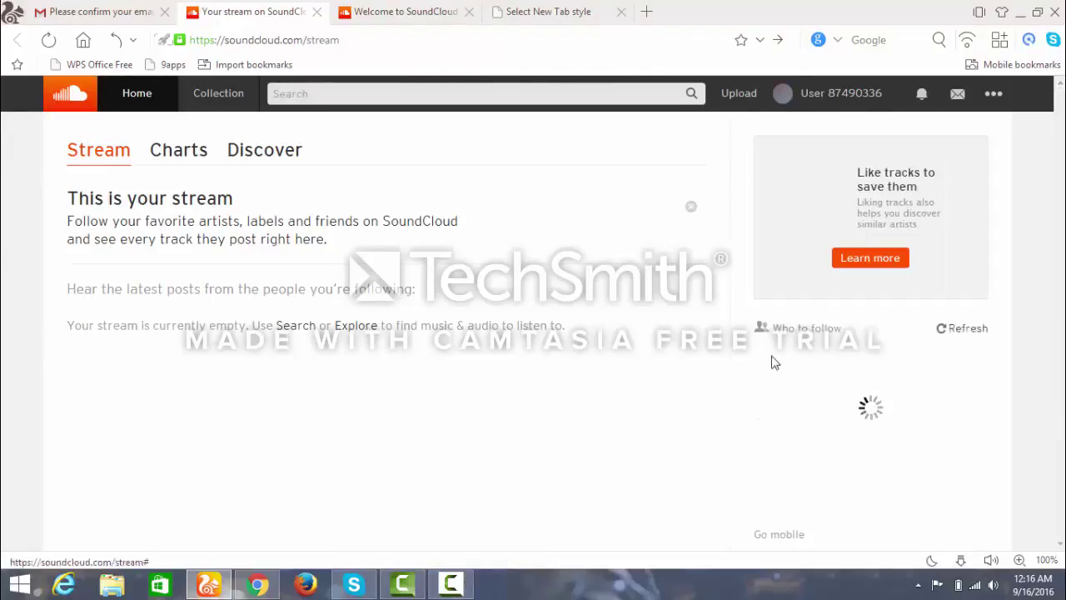
Step: Close the leftover SoundCloud welcome page with the genre picker, keeping the stream page open
click(433, 13)
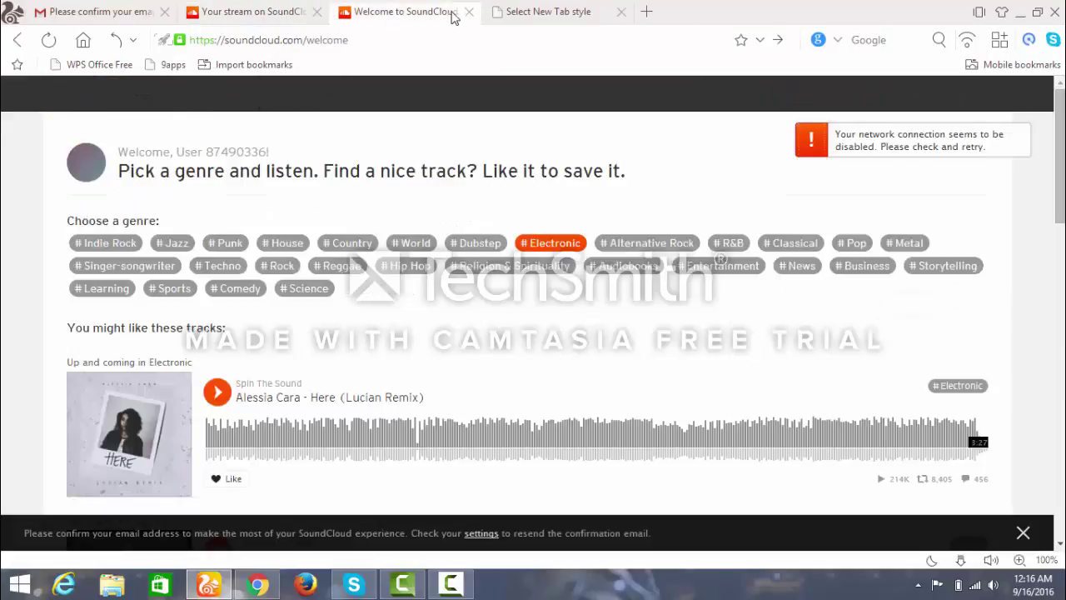
click(291, 10)
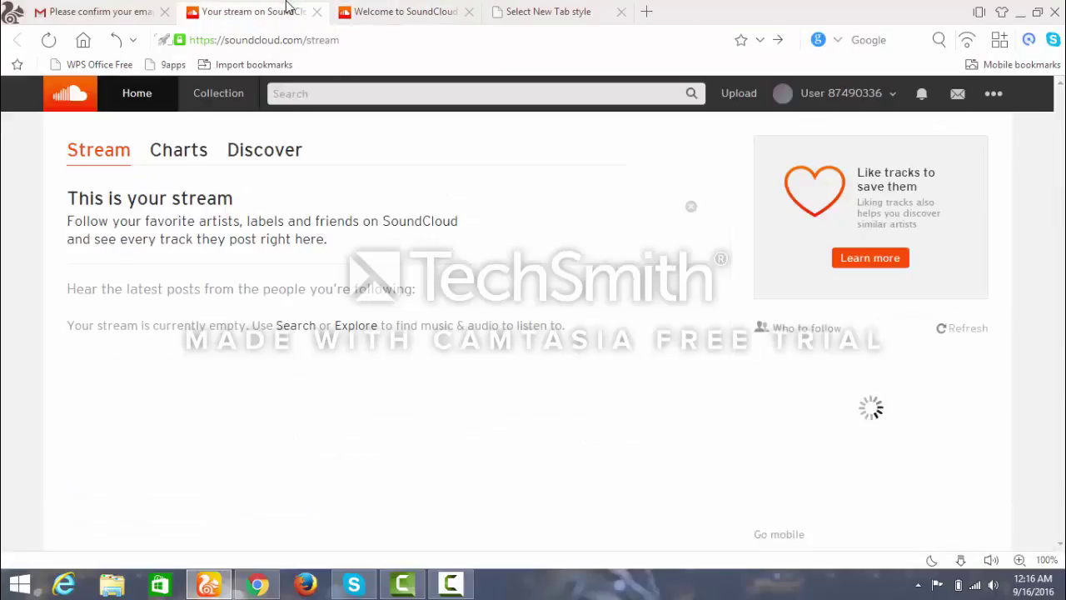
click(419, 10)
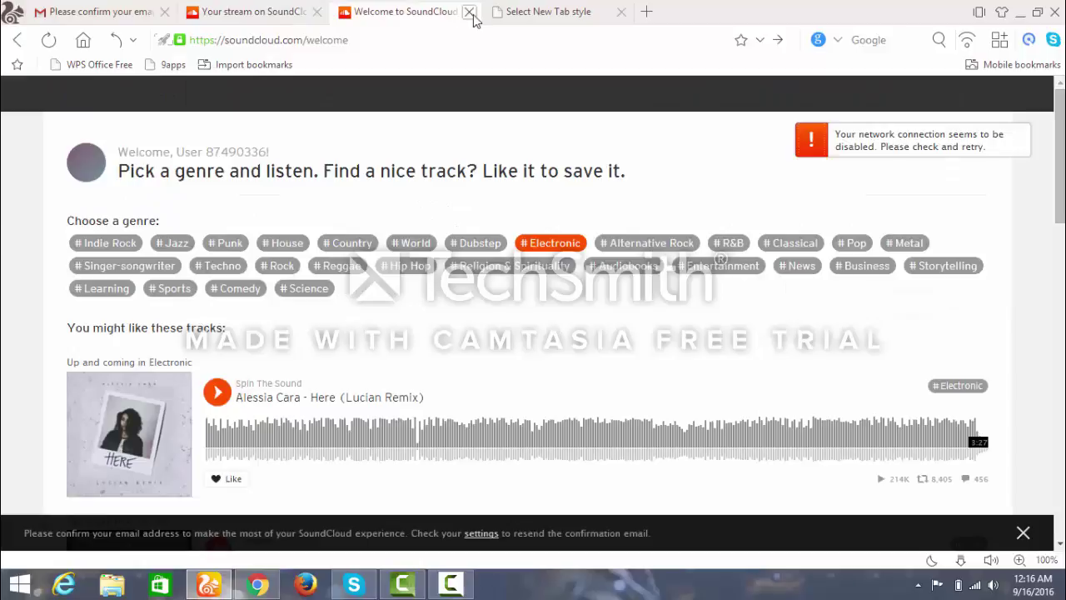
click(467, 12)
Step: View the new account's profile page and open its account settings
click(824, 101)
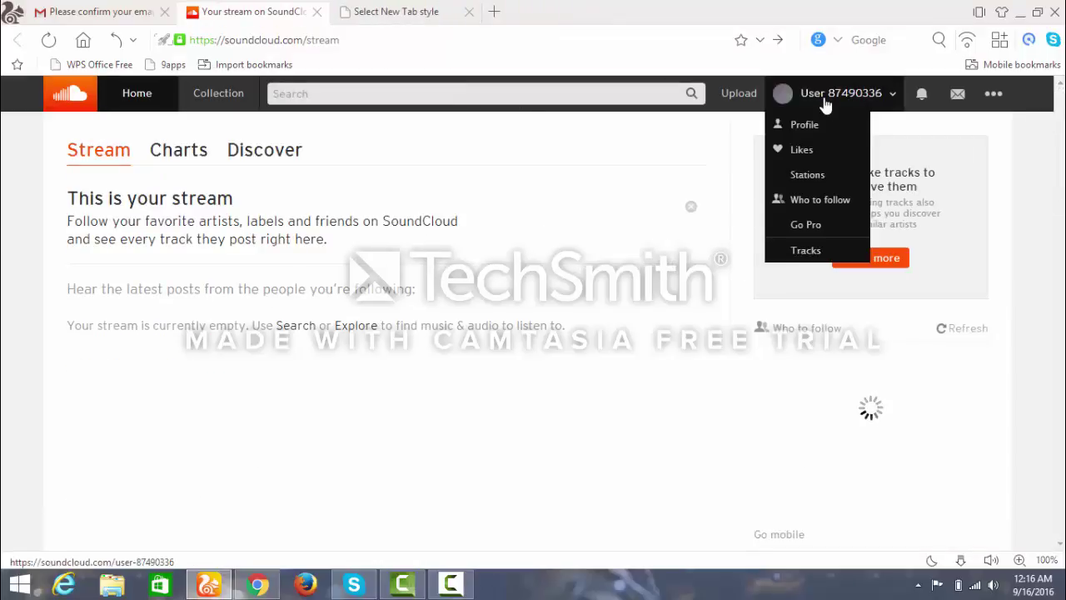
click(818, 131)
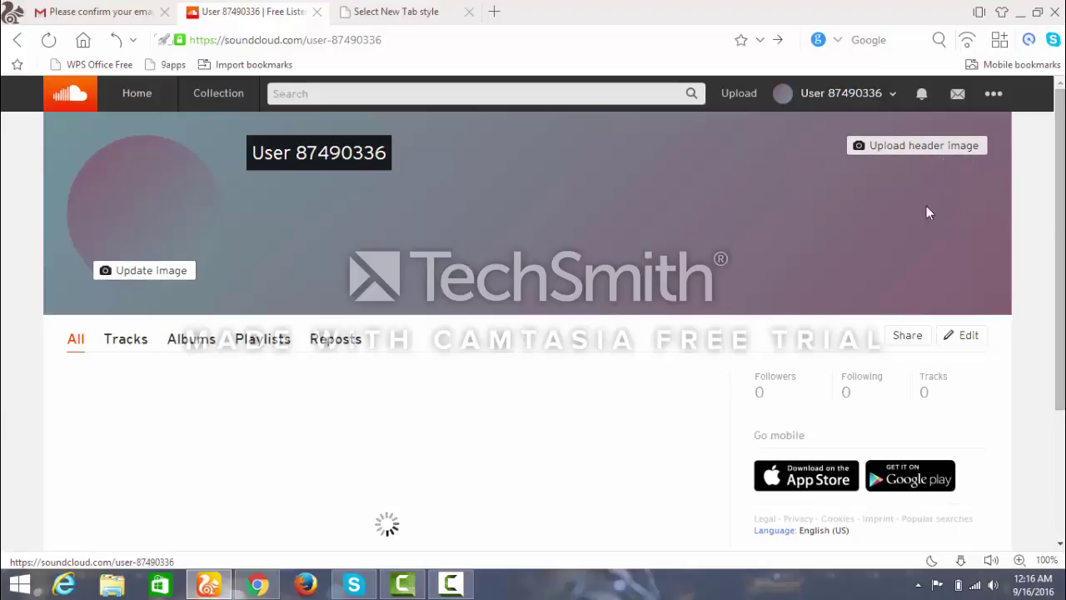
click(995, 96)
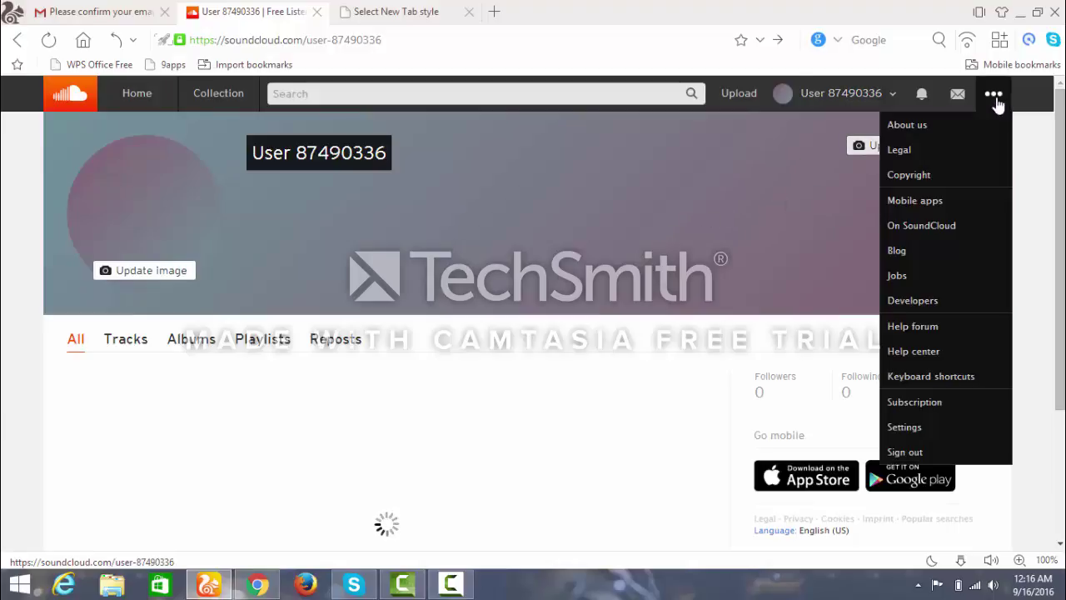
click(934, 428)
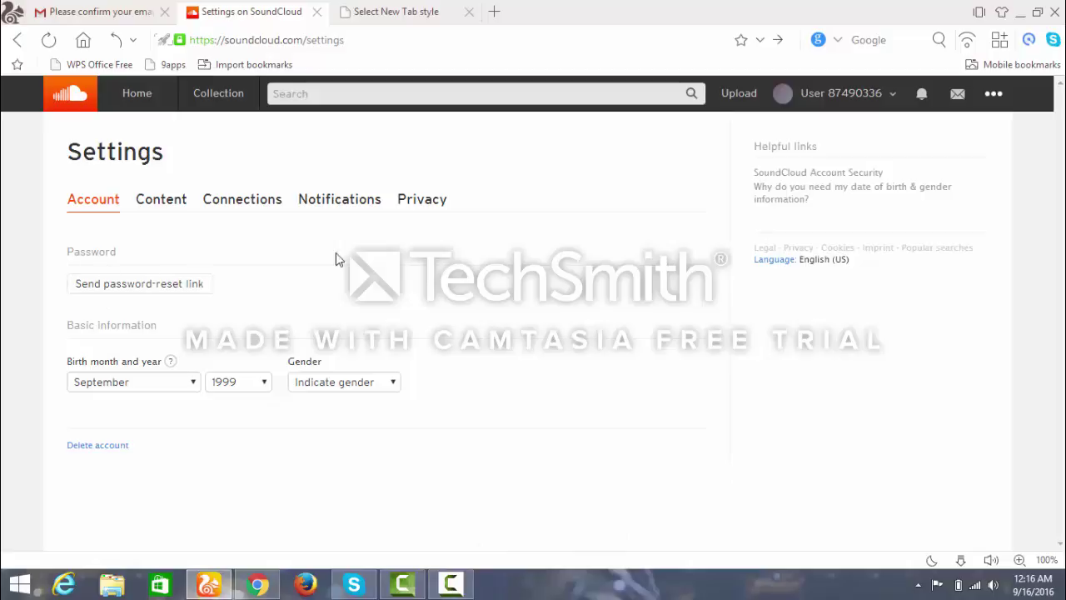
Step: Visit the music upload page and return to the account's profile to look it over
click(748, 105)
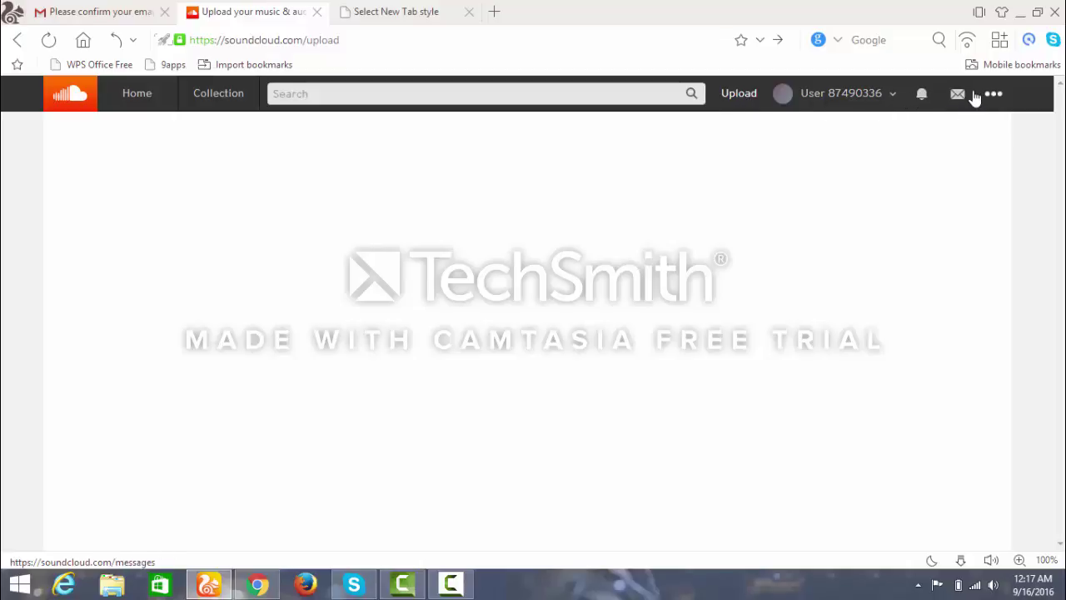
click(877, 100)
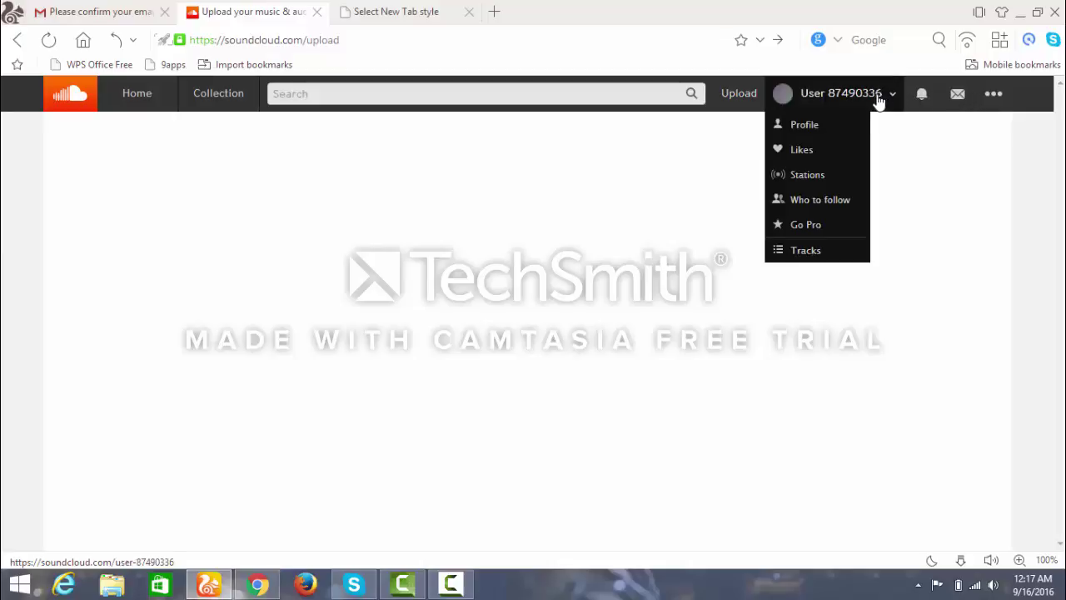
click(824, 130)
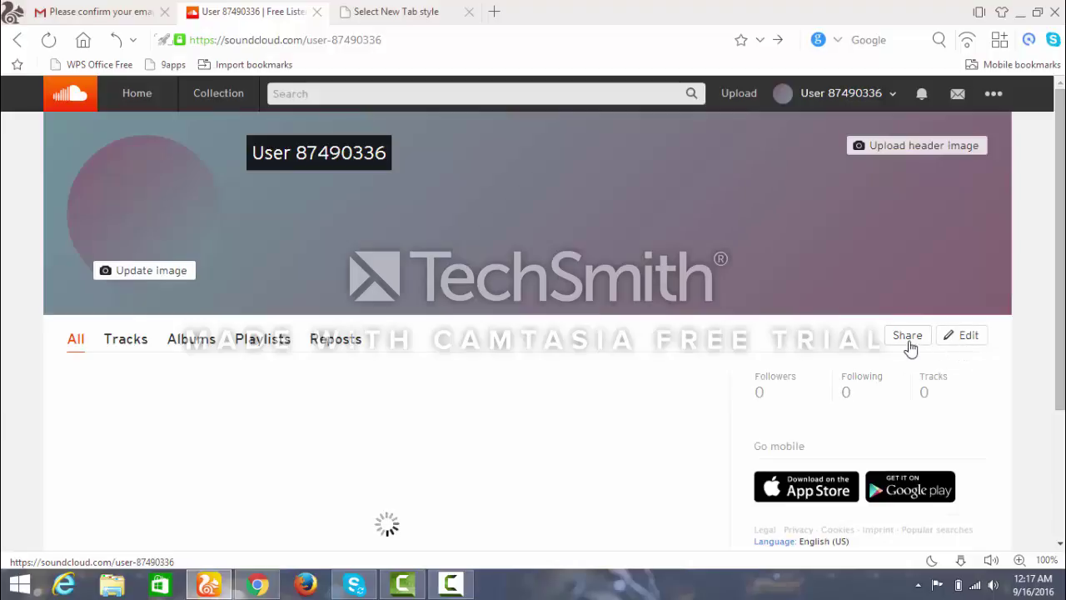
scroll(246, 404, down, 2)
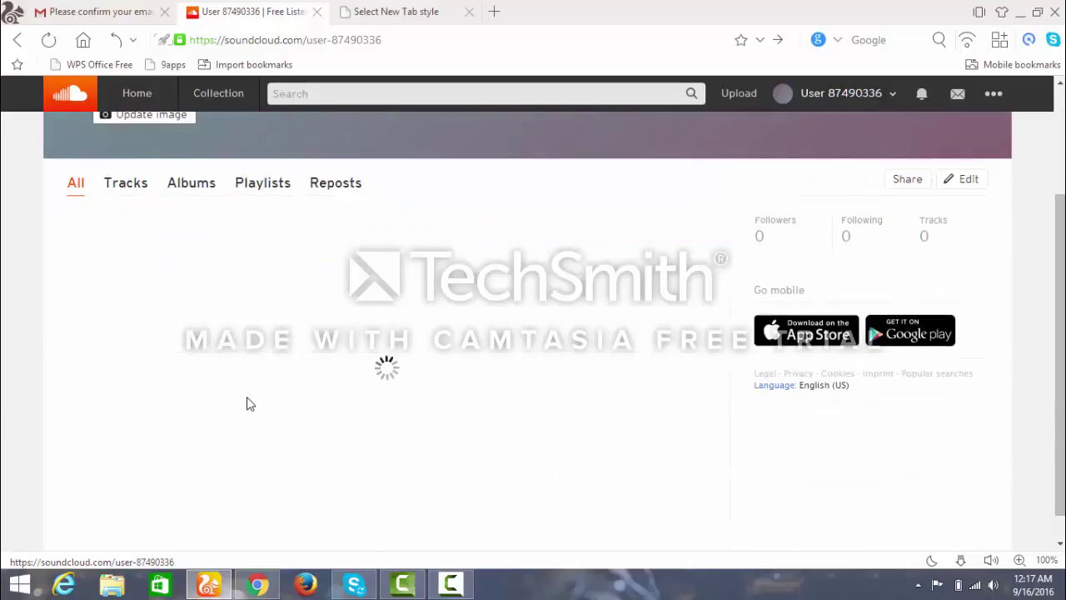
scroll(247, 425, up, 2)
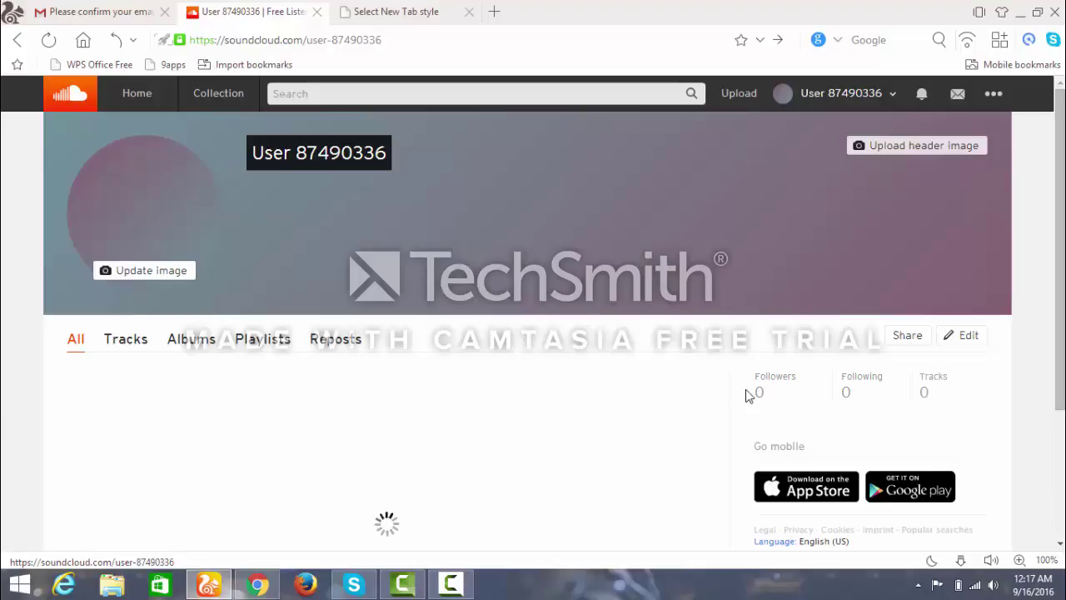
Step: Search SoundCloud for "david luiz"
click(325, 95)
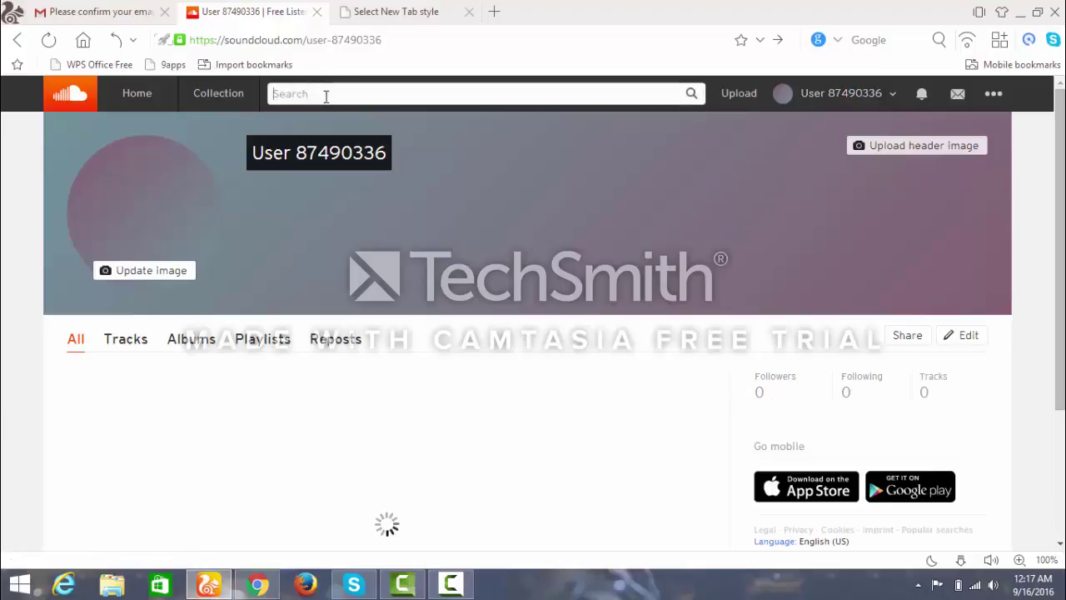
text(davi)
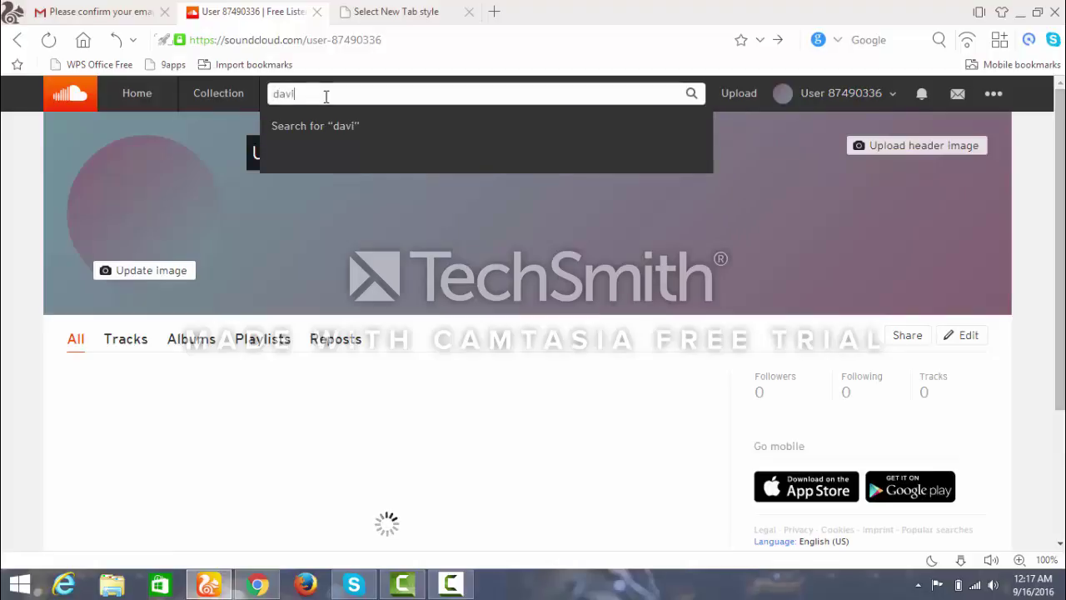
text(d lu)
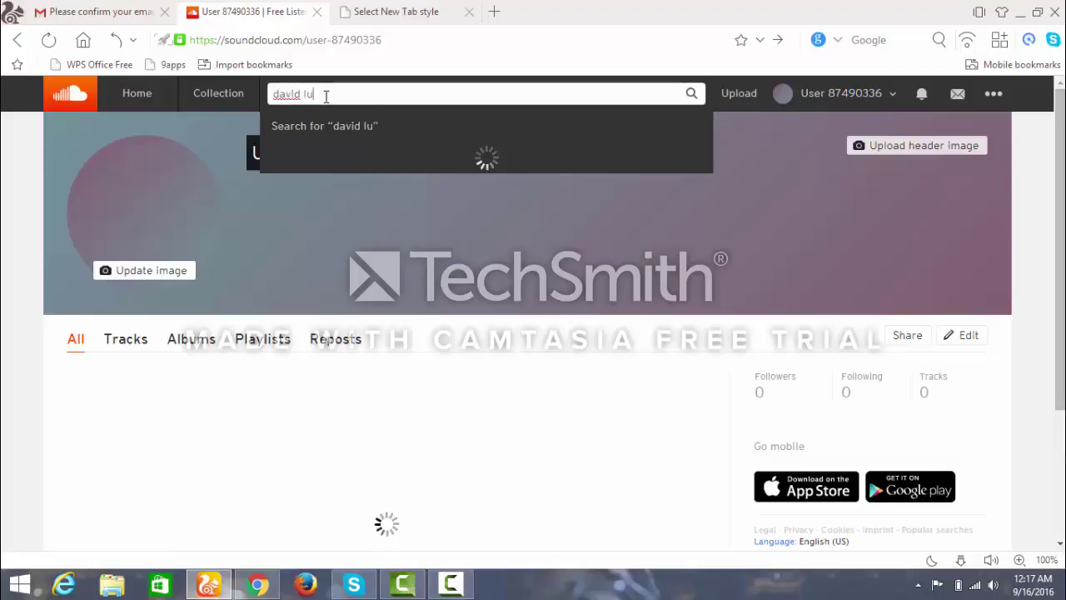
text(iz)
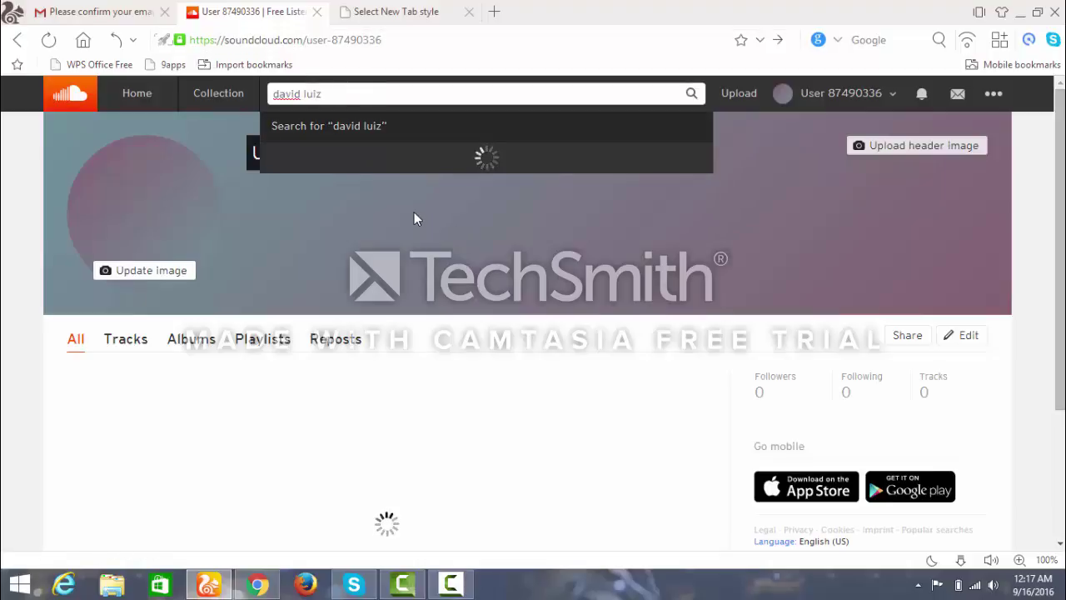
click(691, 93)
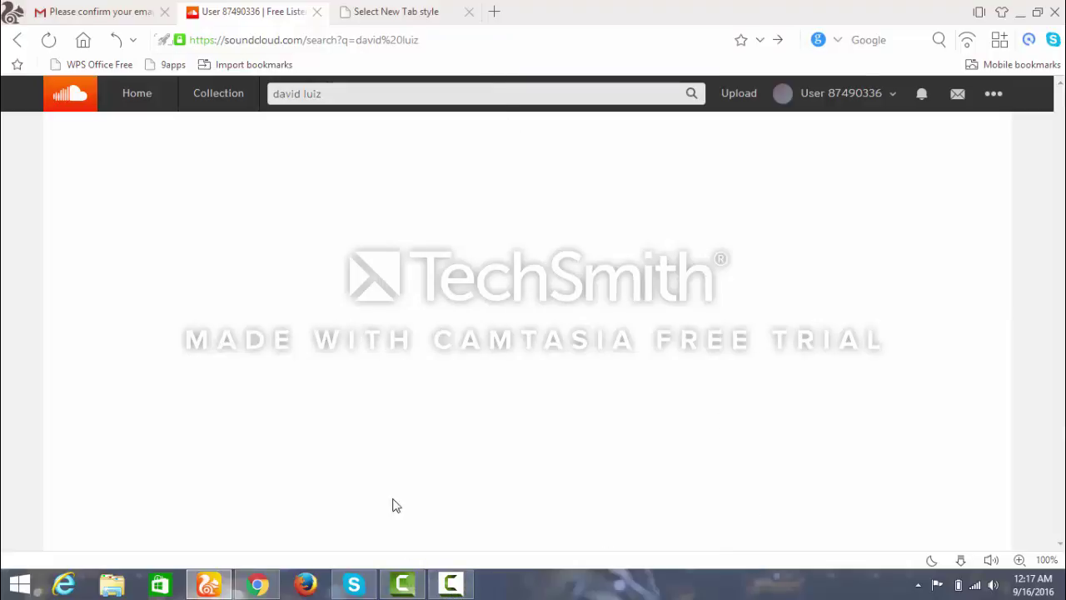
click(450, 585)
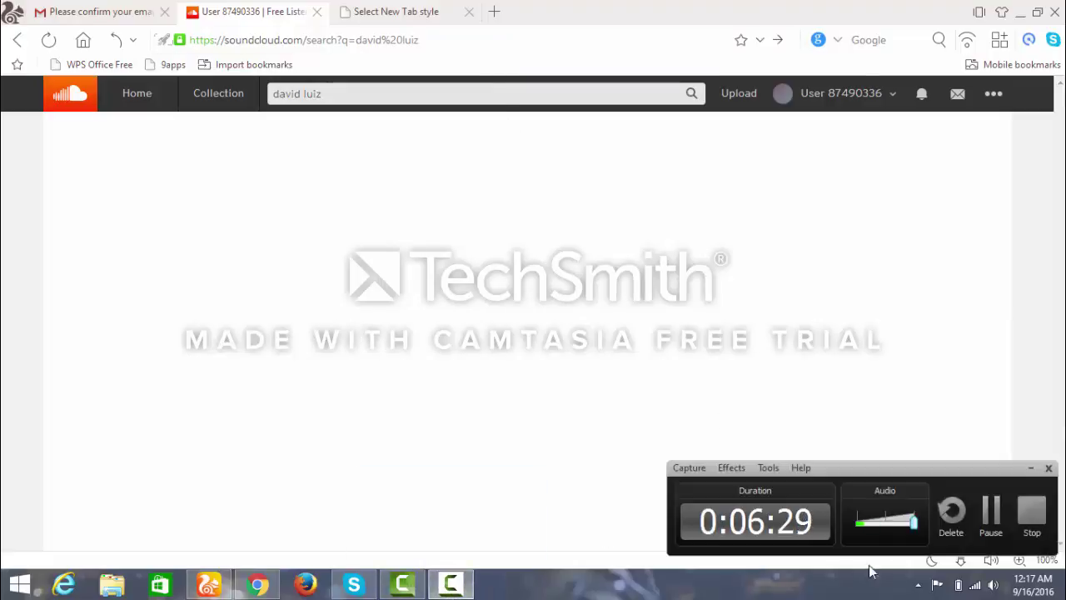
click(991, 512)
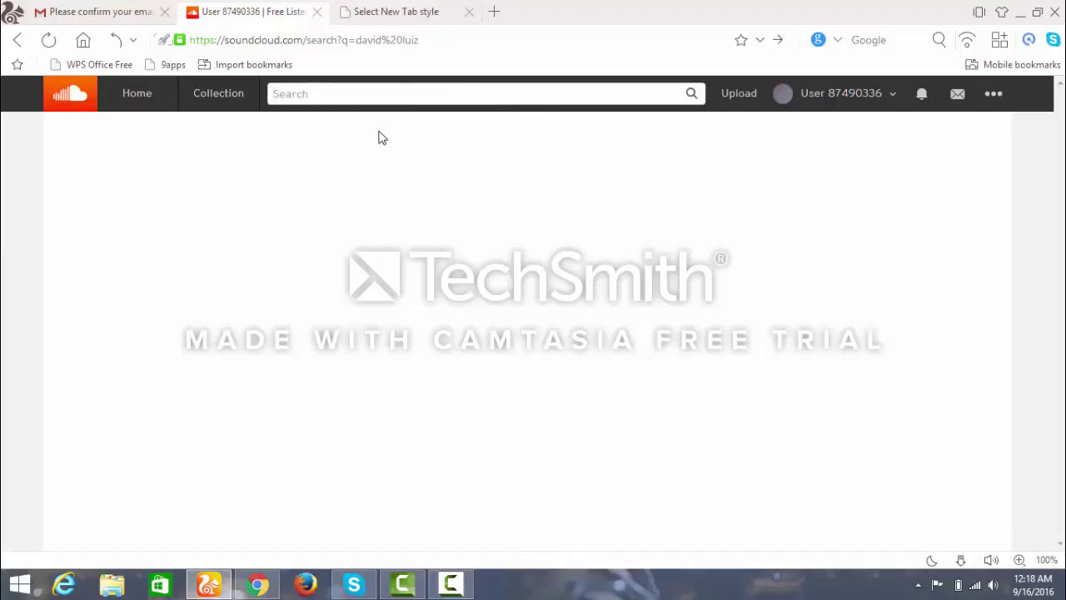
Step: Go back to the account's profile page and return to the home stream
click(834, 103)
click(804, 126)
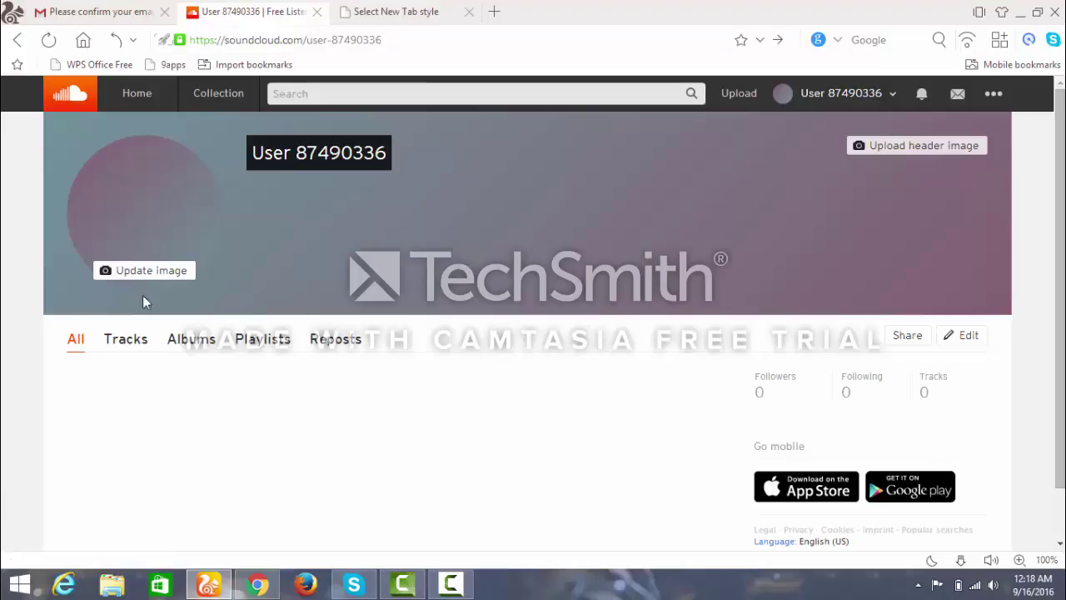
click(138, 95)
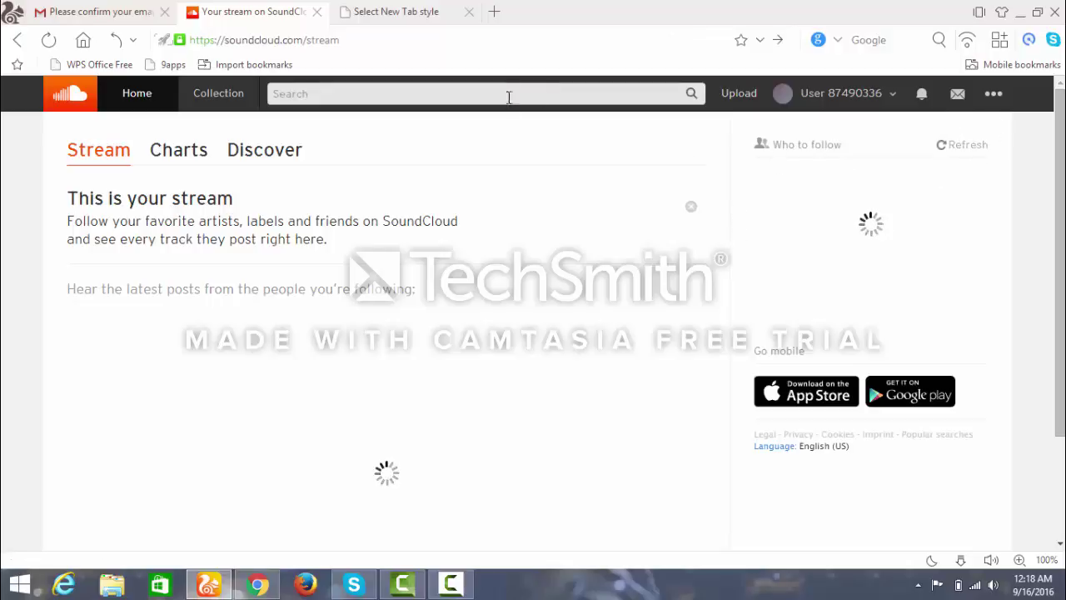
click(458, 585)
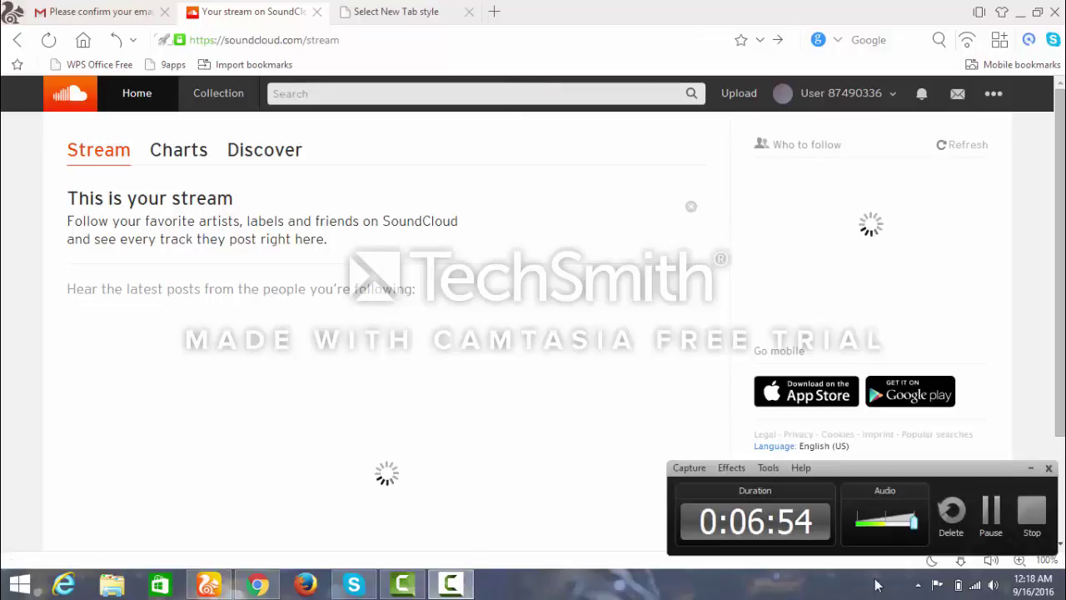